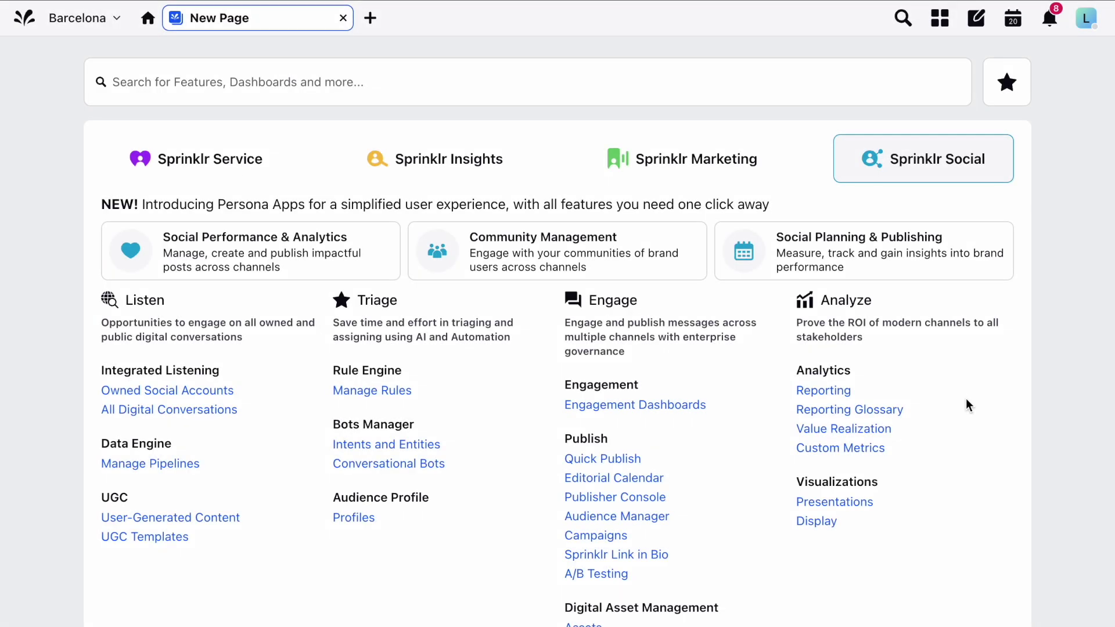
Open the Display visualization app, review the Storyboards, Displays and Remote lists, then return to Storyboards.
left_click(813, 529)
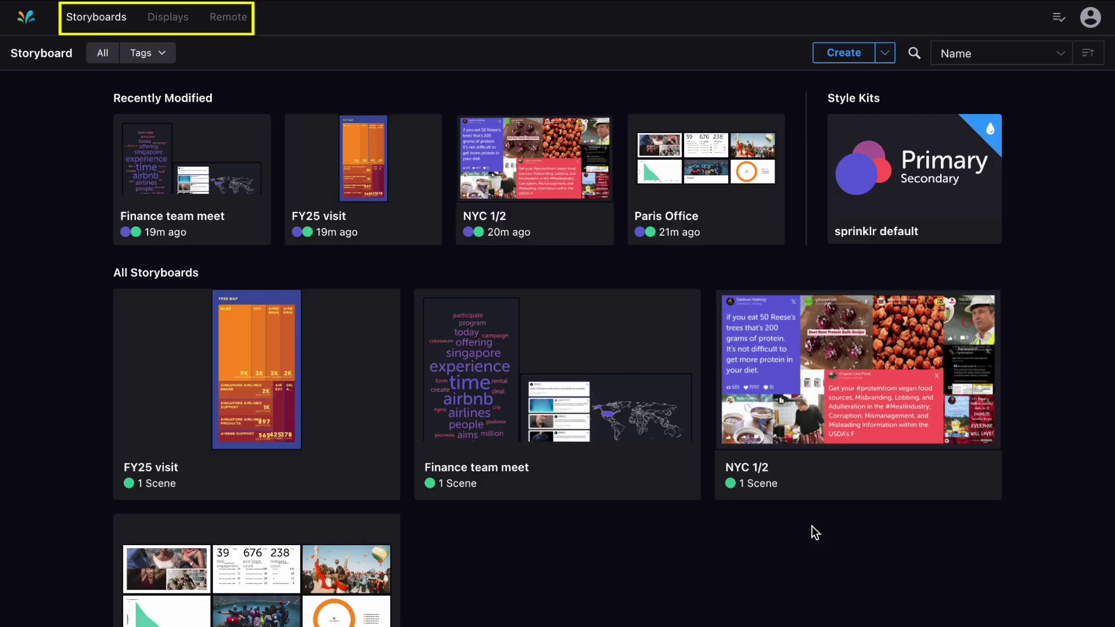
scroll(815, 531, "down", 2)
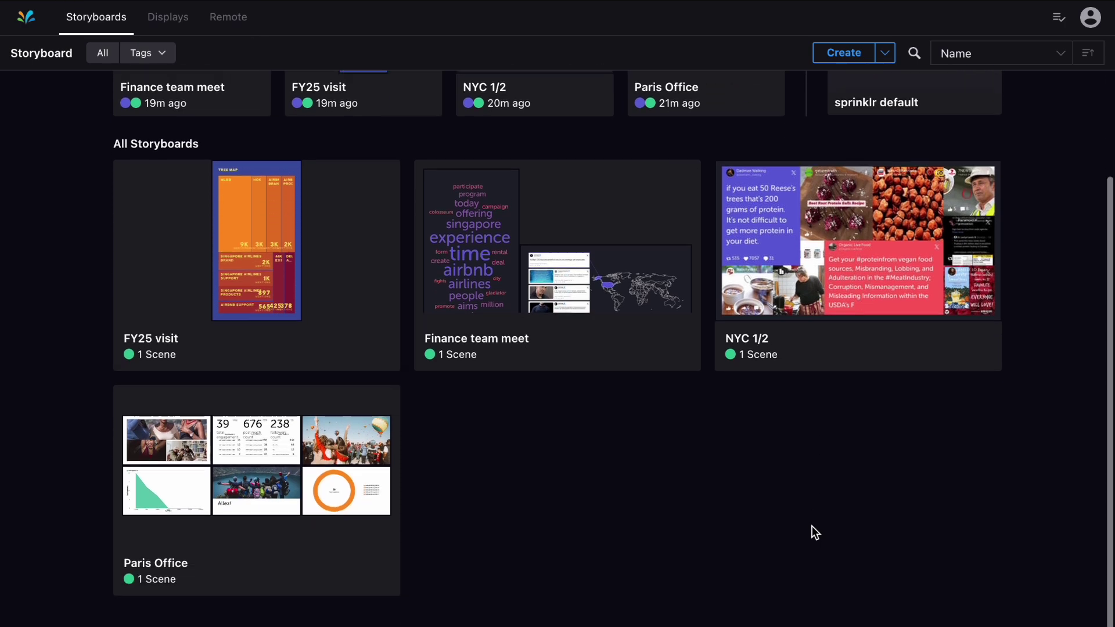
scroll(812, 526, "up", 2)
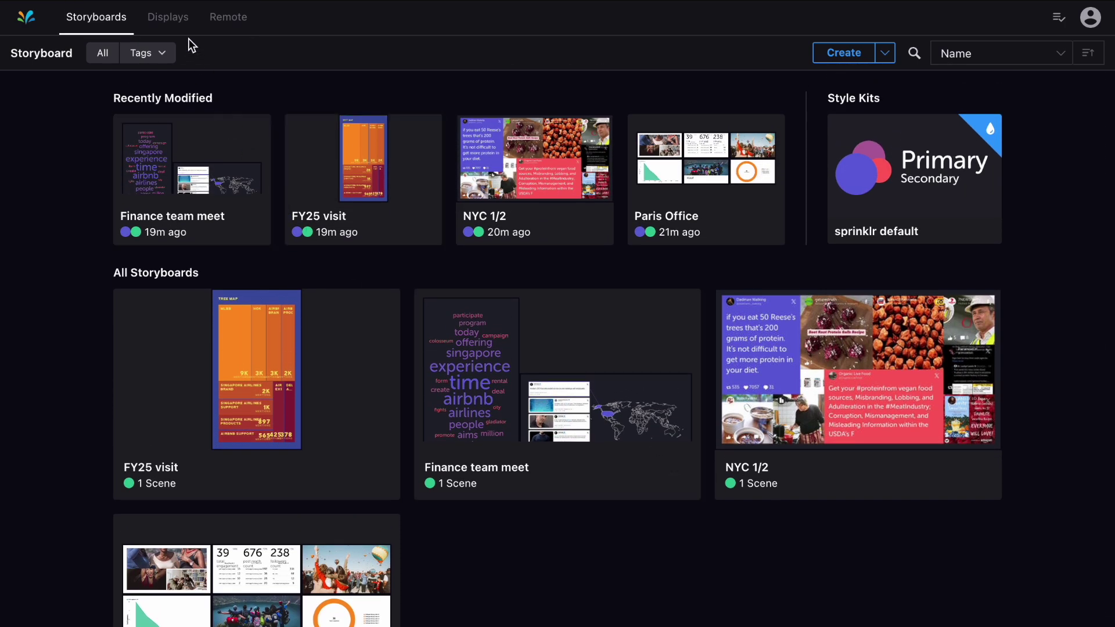
left_click(182, 22)
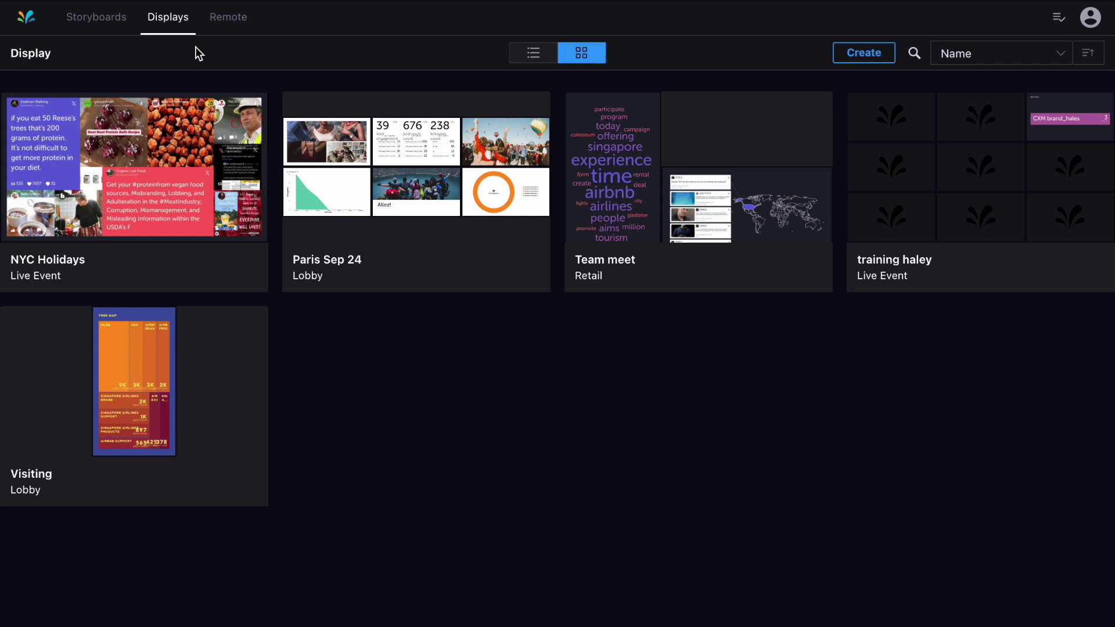
left_click(242, 29)
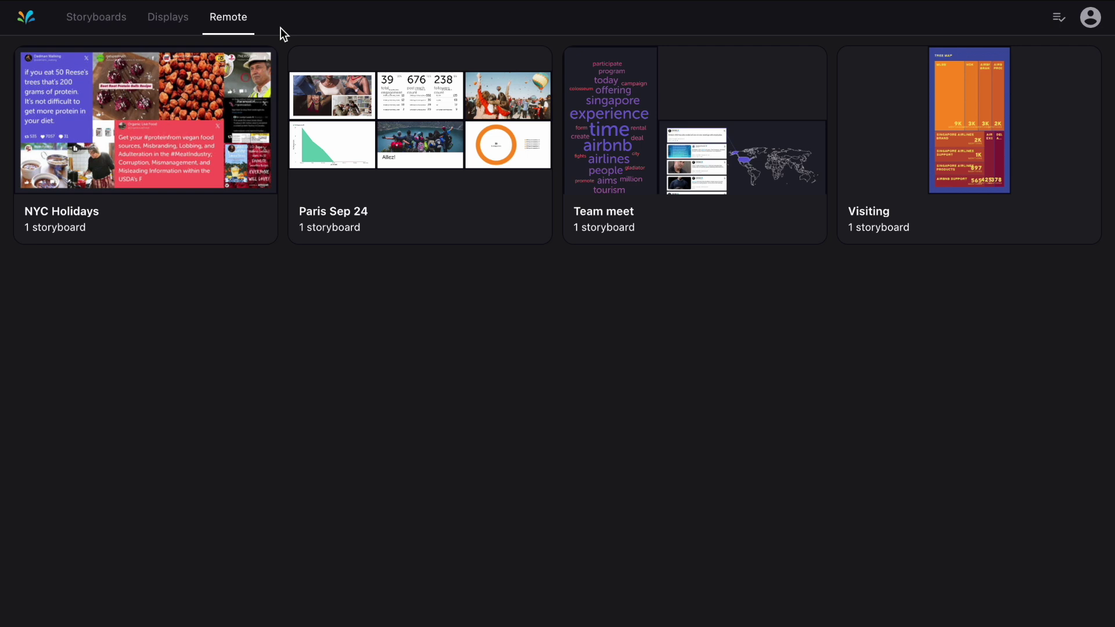
left_click(108, 23)
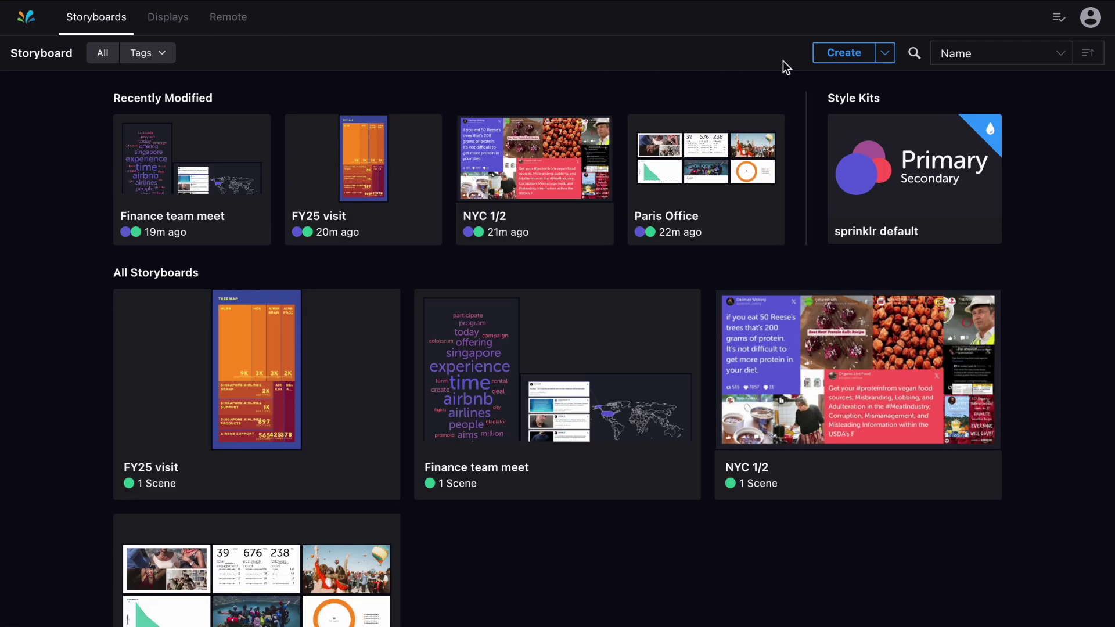
Start a new storyboard named 'London Lobby'.
left_click(827, 58)
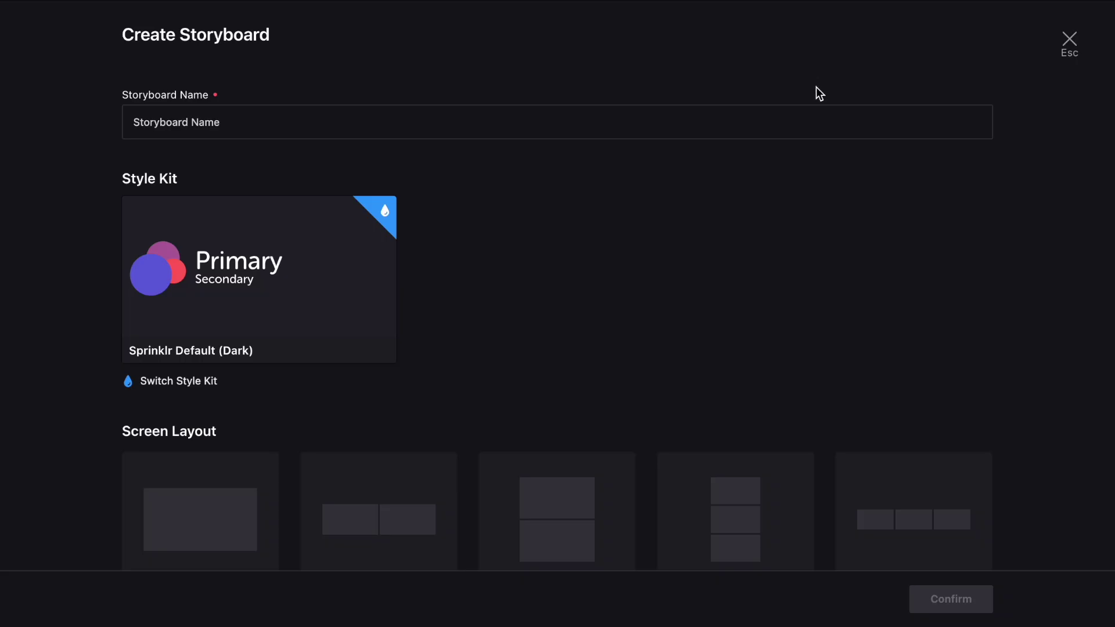
left_click(802, 120)
type("London Lobby")
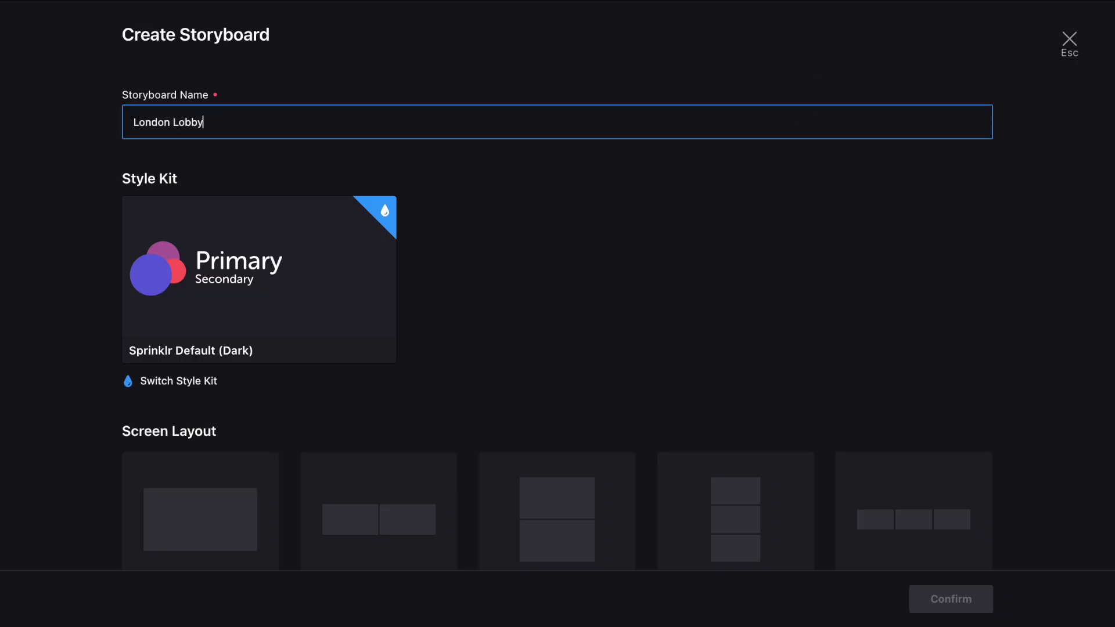
left_click(369, 266)
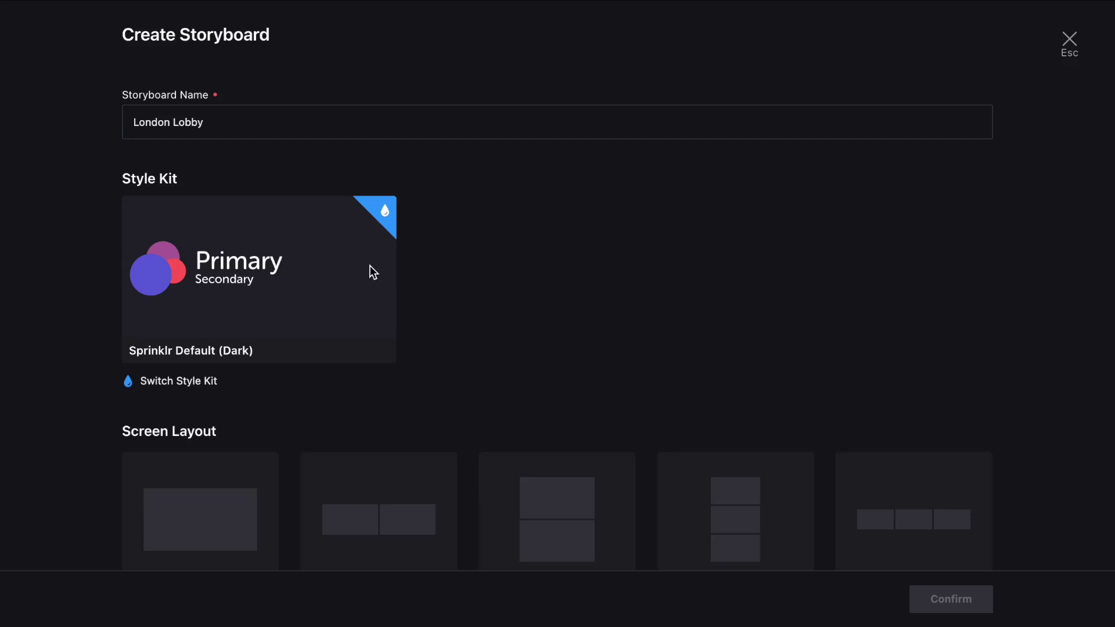
Apply the sprinklr default style kit and browse the screen layouts for Two Up.
left_click(214, 383)
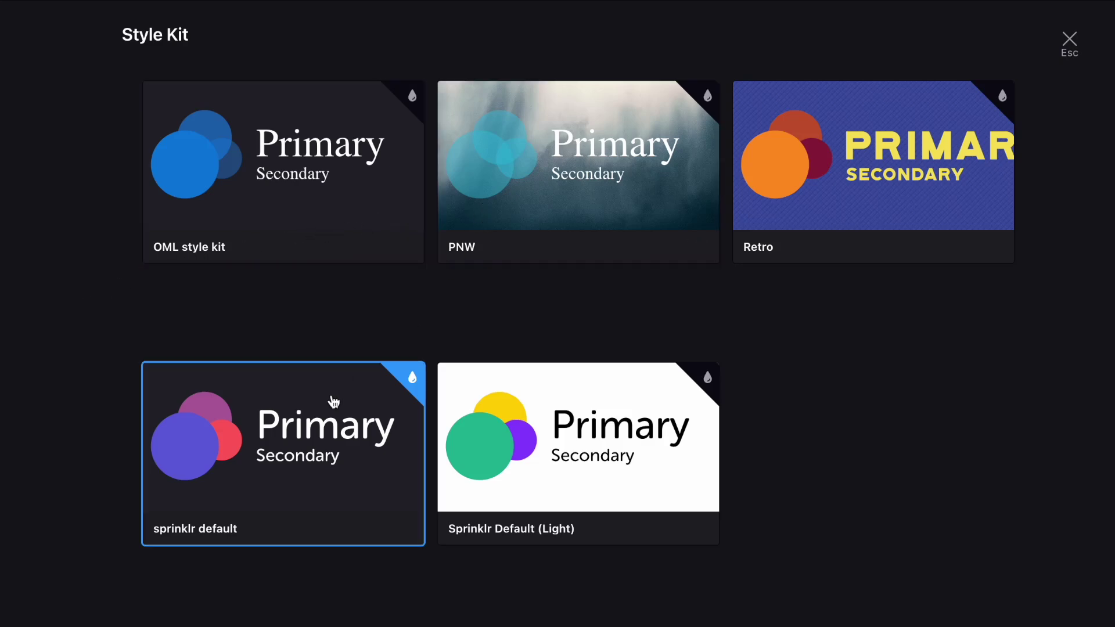
left_click(305, 434)
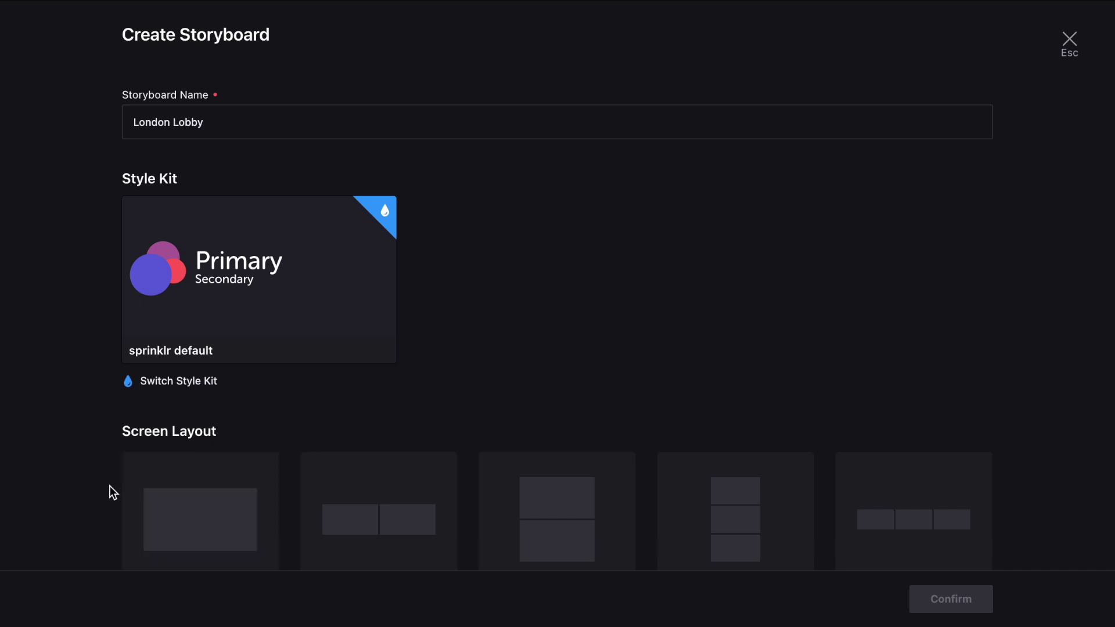
scroll(110, 486, "down", 2)
scroll(110, 486, "down", 15)
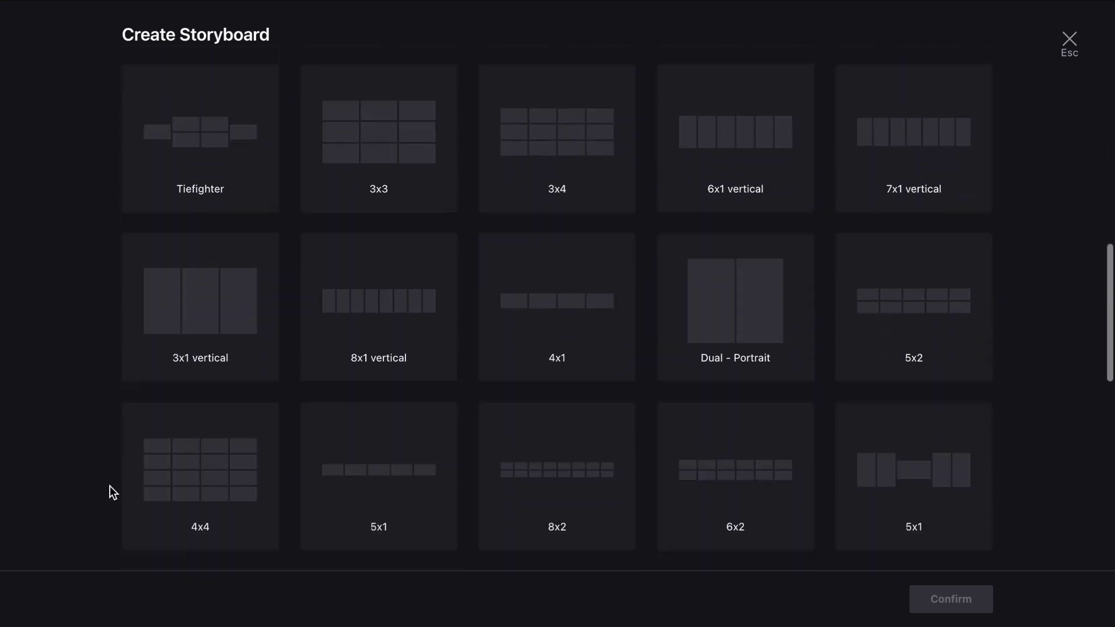
scroll(110, 486, "down", 5)
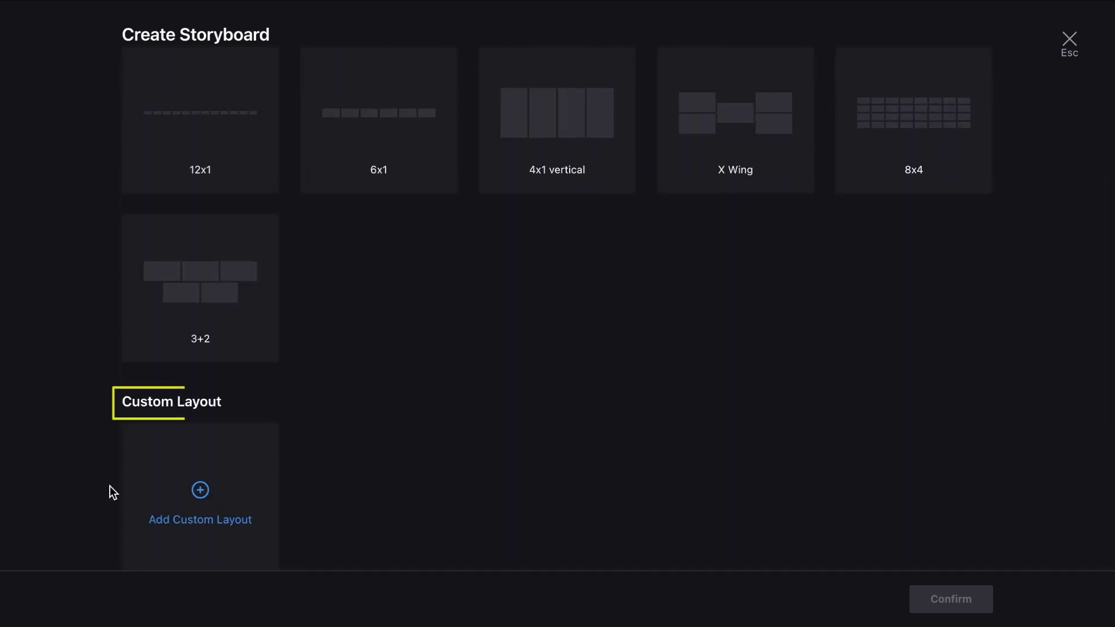
scroll(109, 486, "up", 20)
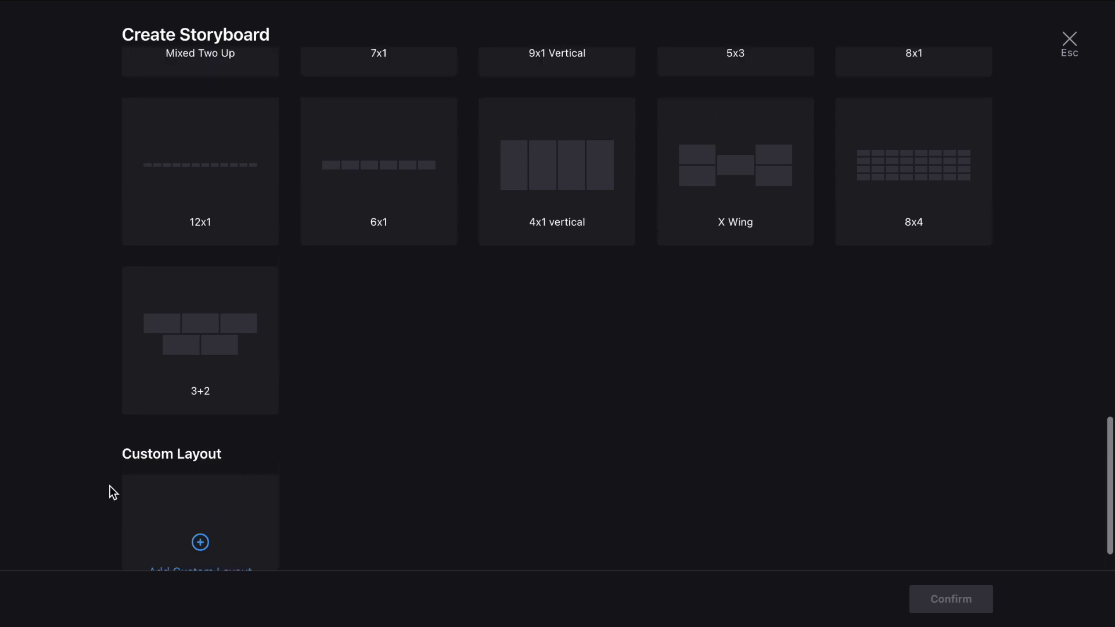
scroll(109, 486, "down", 2)
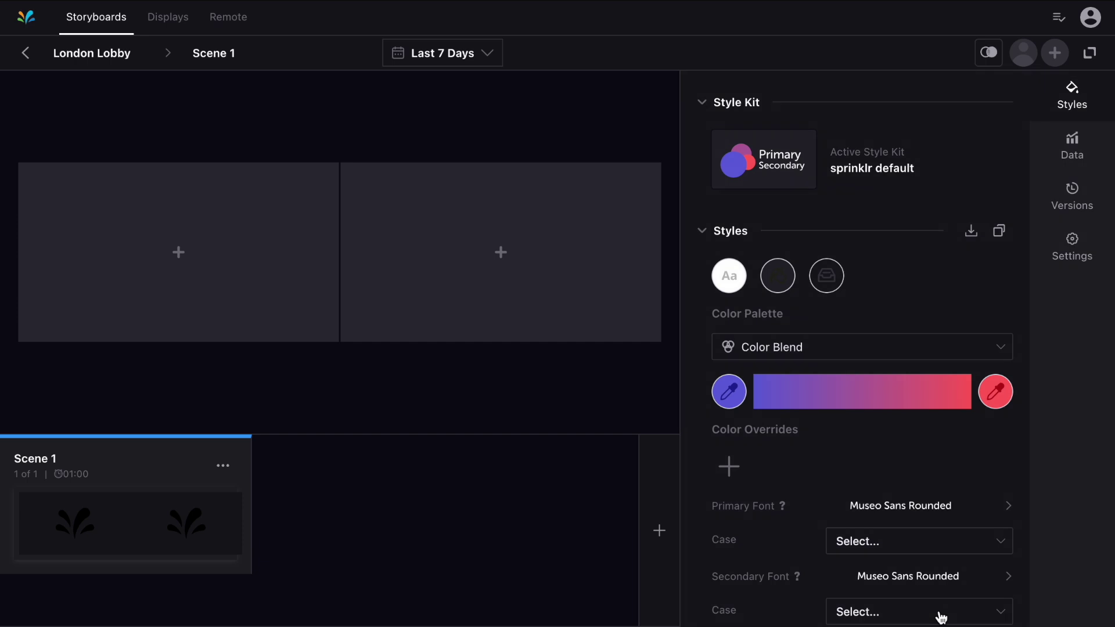
Fill the left panel with a Collage template using the Reporting Insights: Social Analytics engine.
left_click(249, 278)
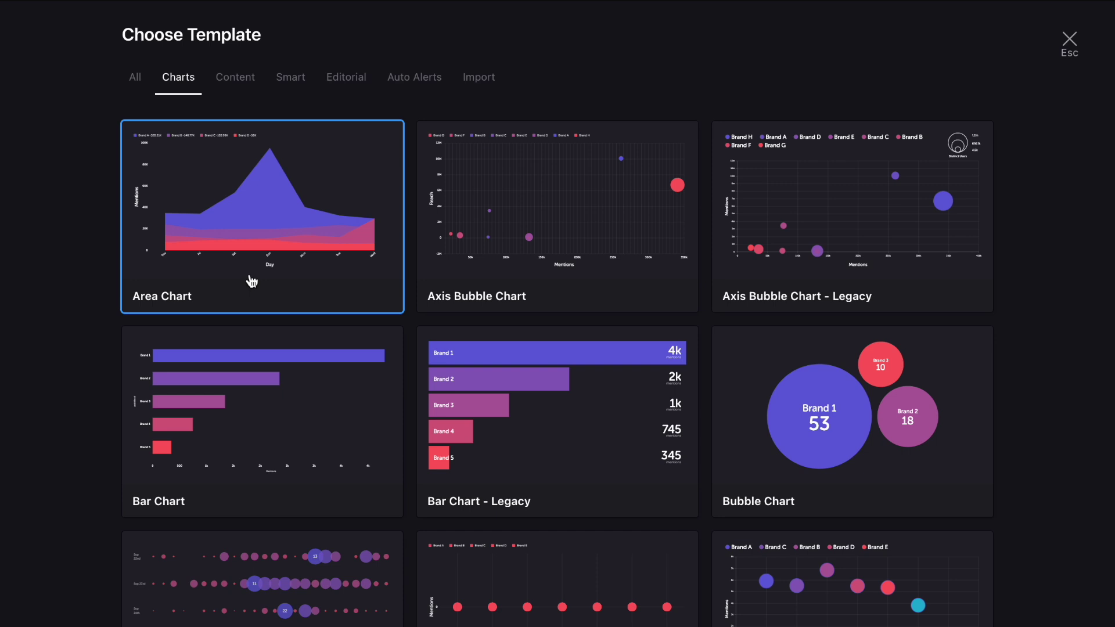
left_click(259, 95)
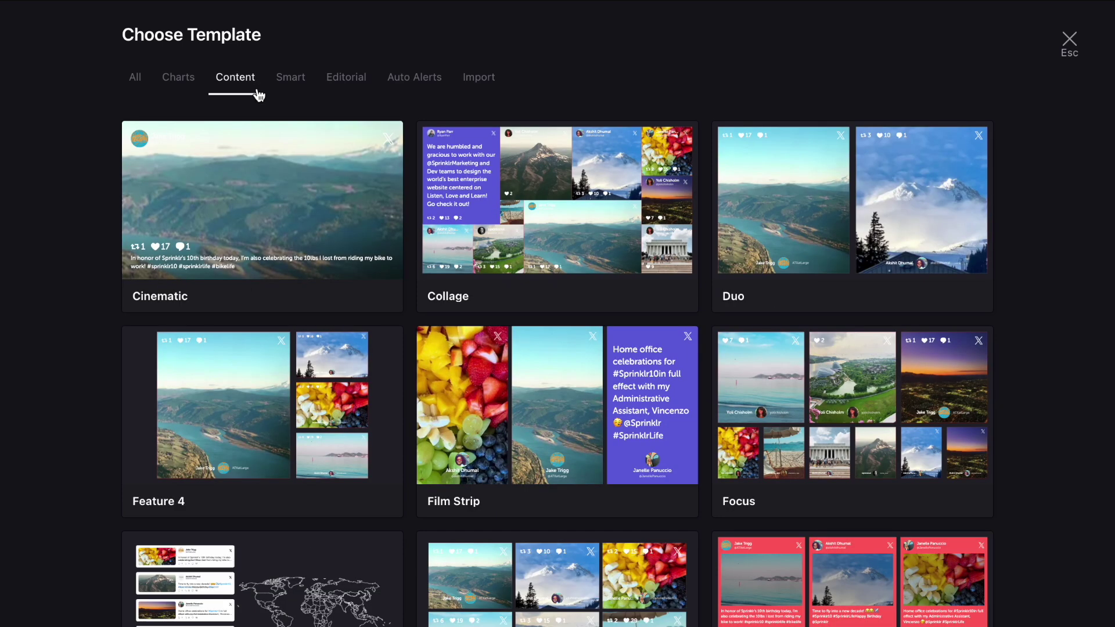
left_click(481, 224)
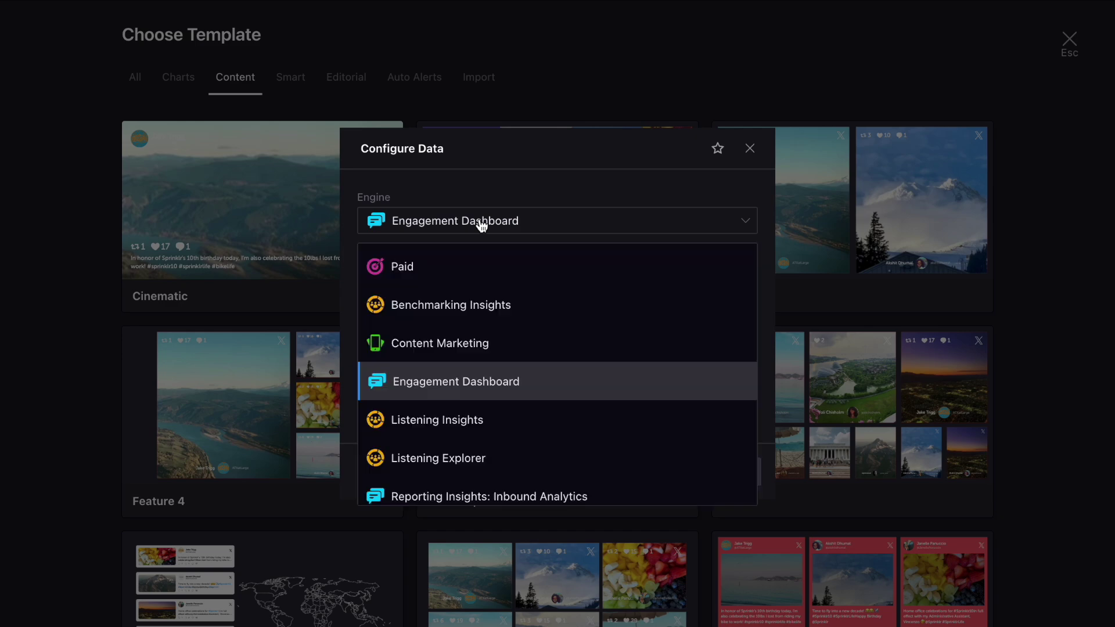
scroll(574, 472, "down", 1)
left_click(572, 482)
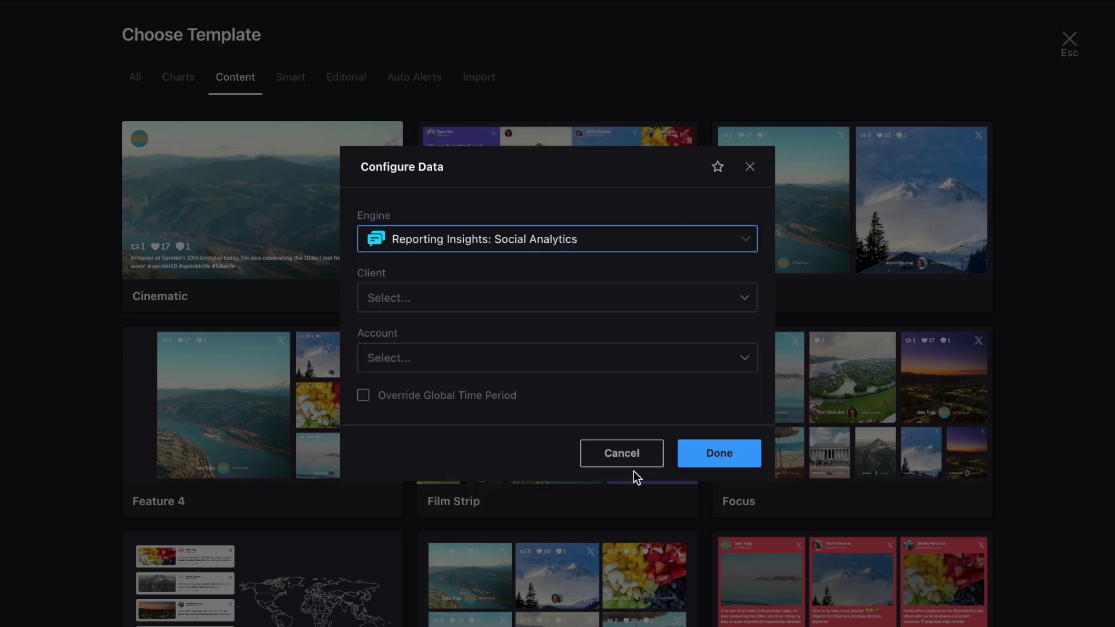
left_click(682, 451)
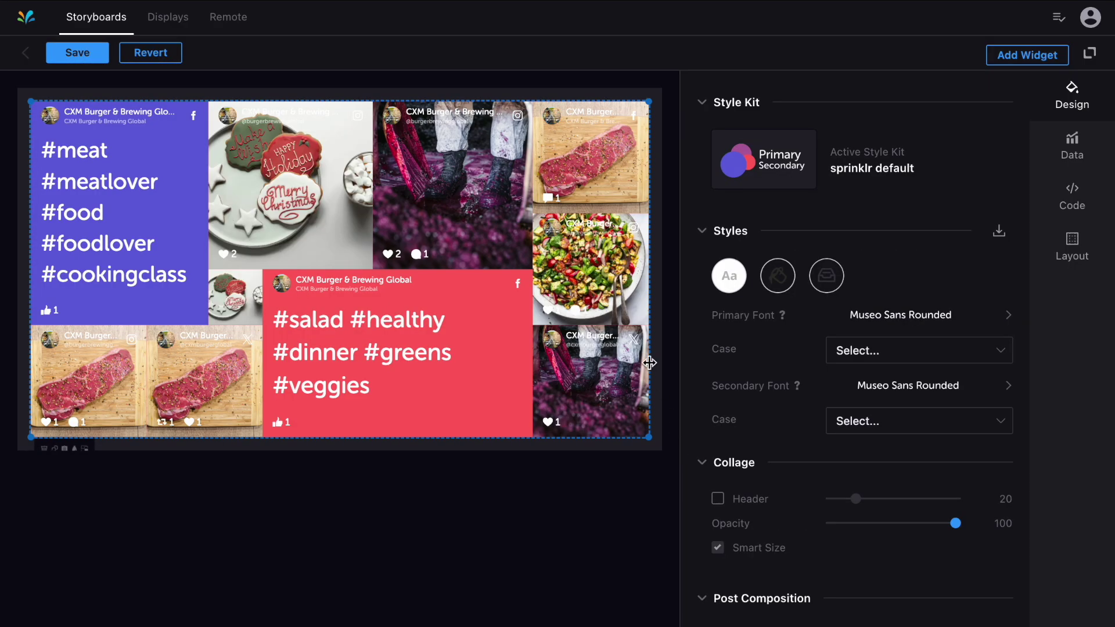
Drag the collage's top edge down to shorten it, then review its Collage and Image Posts settings.
left_click_drag(649, 101, 653, 199)
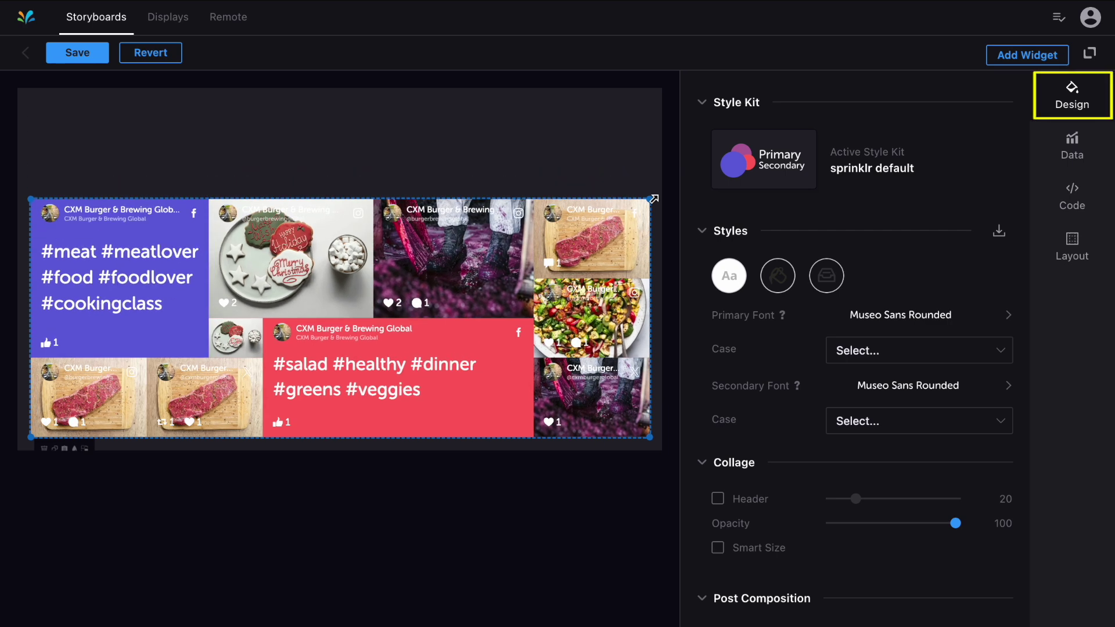
scroll(703, 363, "down", 2)
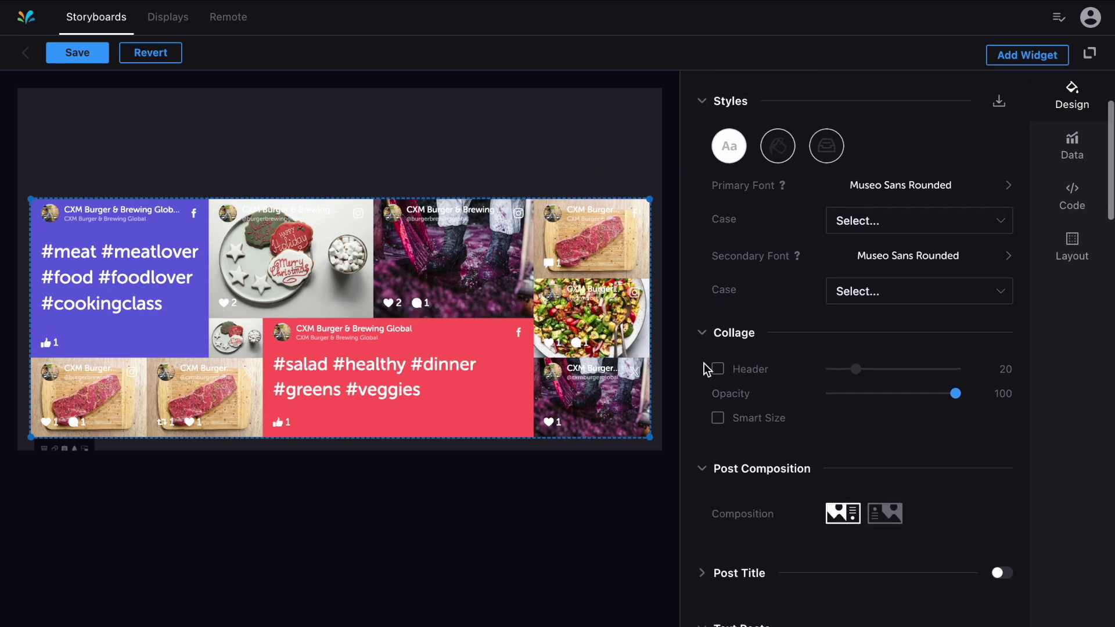
scroll(704, 364, "down", 6)
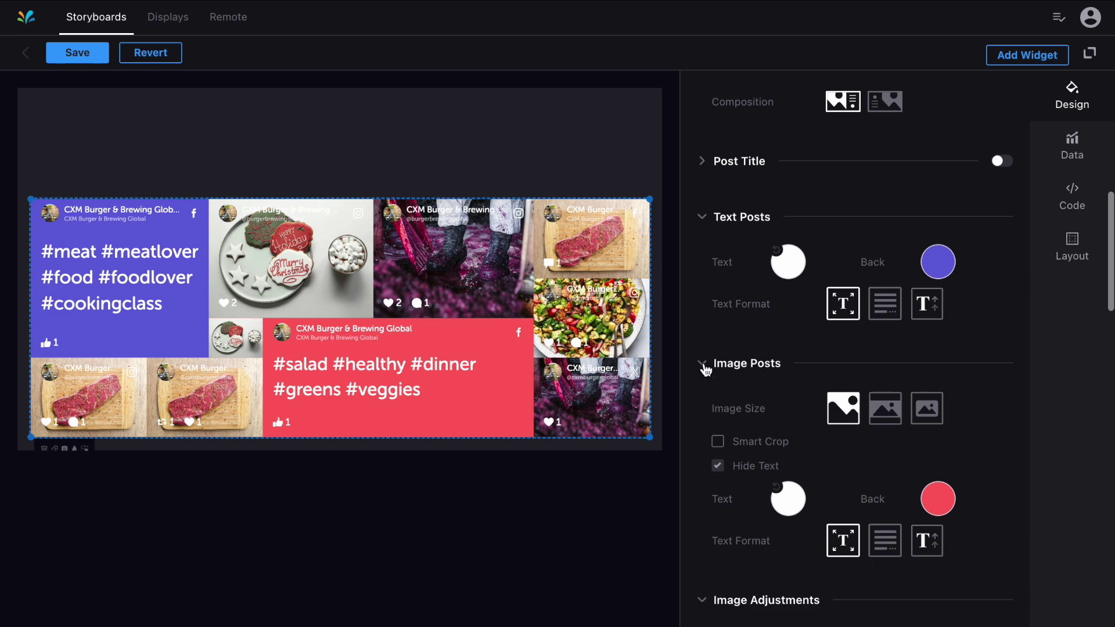
scroll(704, 366, "down", 4)
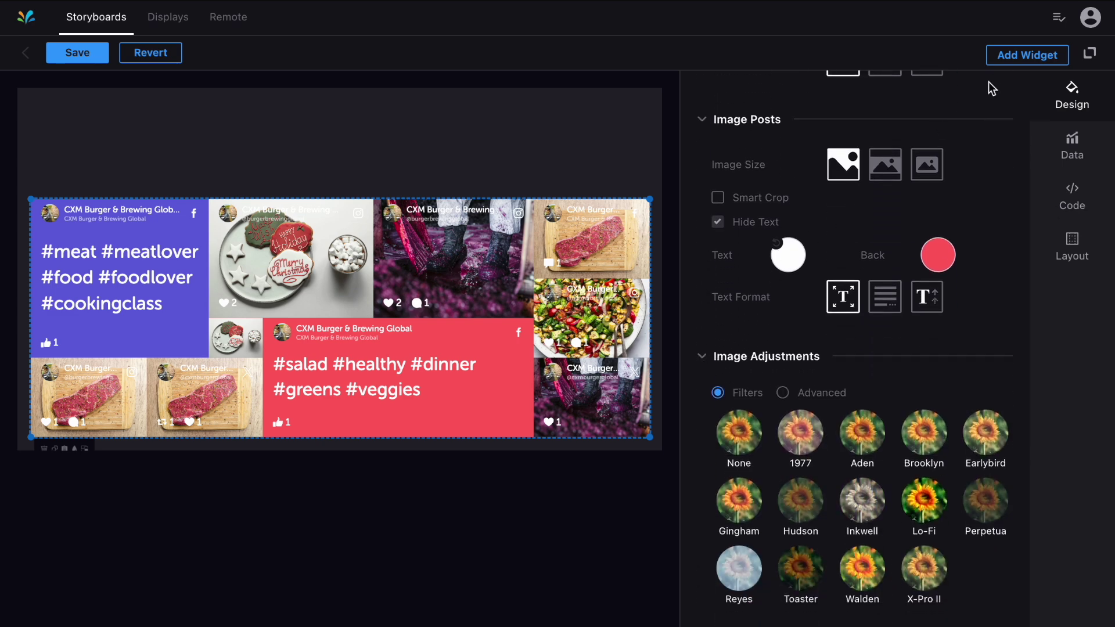
Add a Rich Text title widget stretched across the full top width above the collage.
left_click(1026, 54)
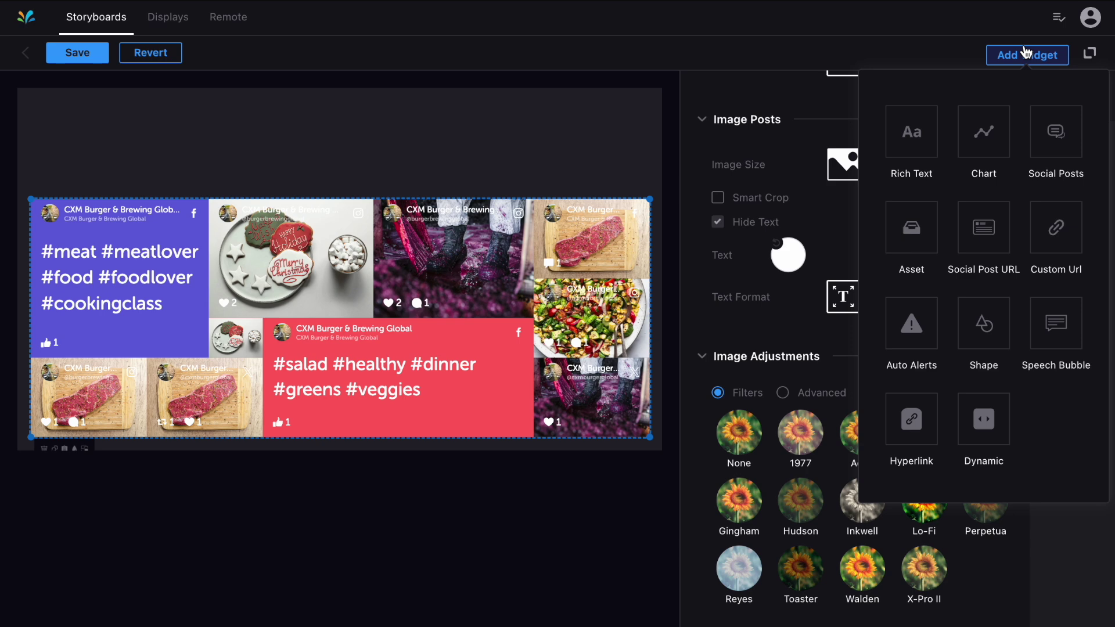
left_click(913, 149)
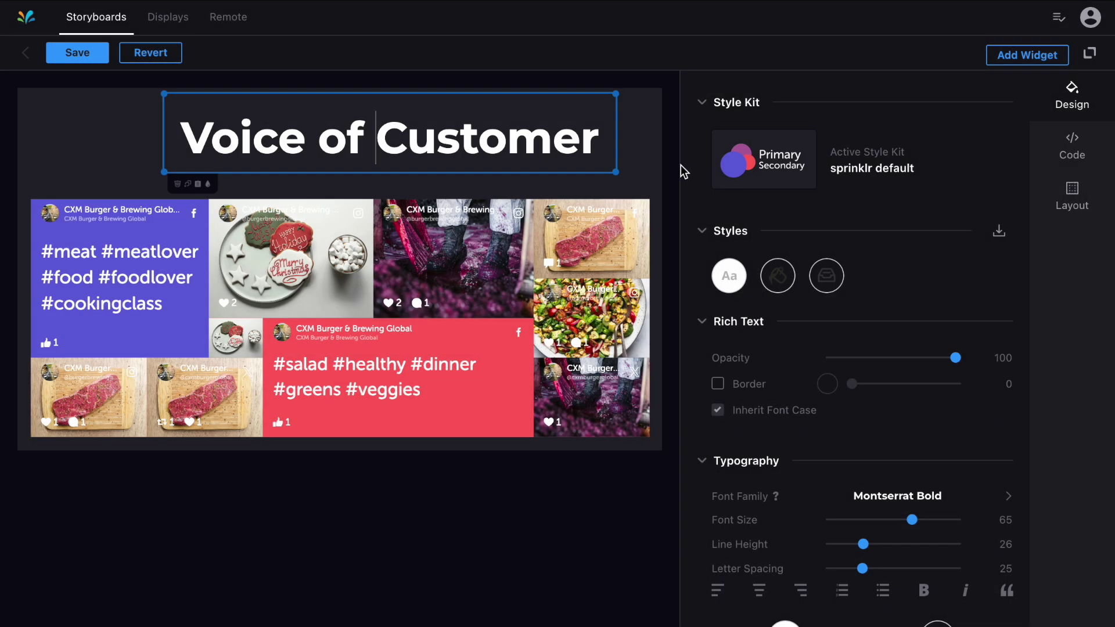
left_click(1075, 195)
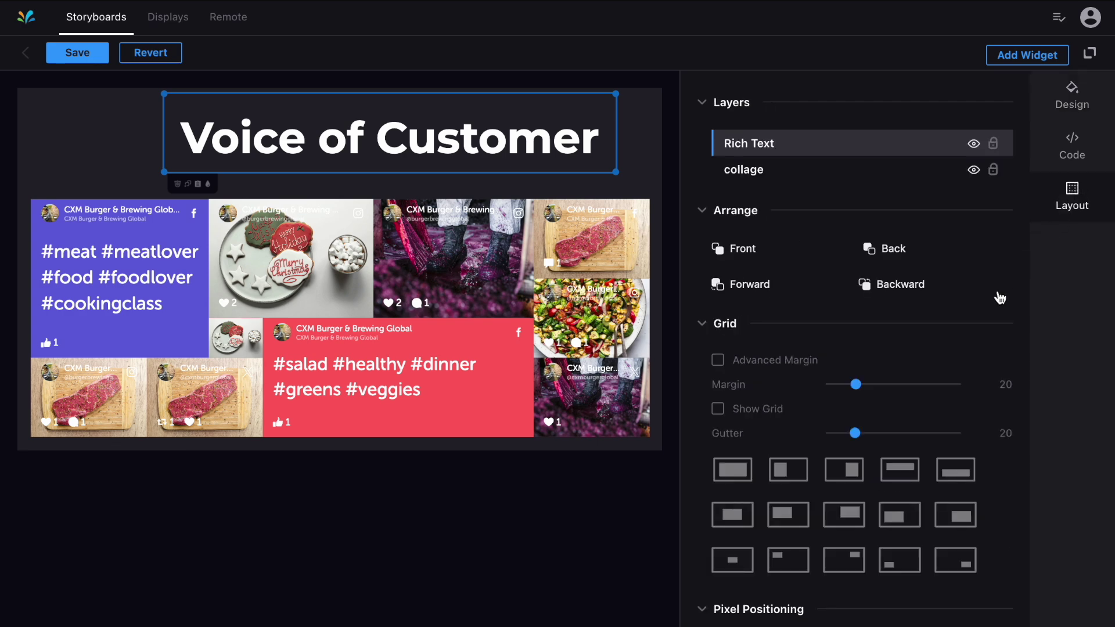
scroll(999, 298, "down", 5)
left_click(912, 313)
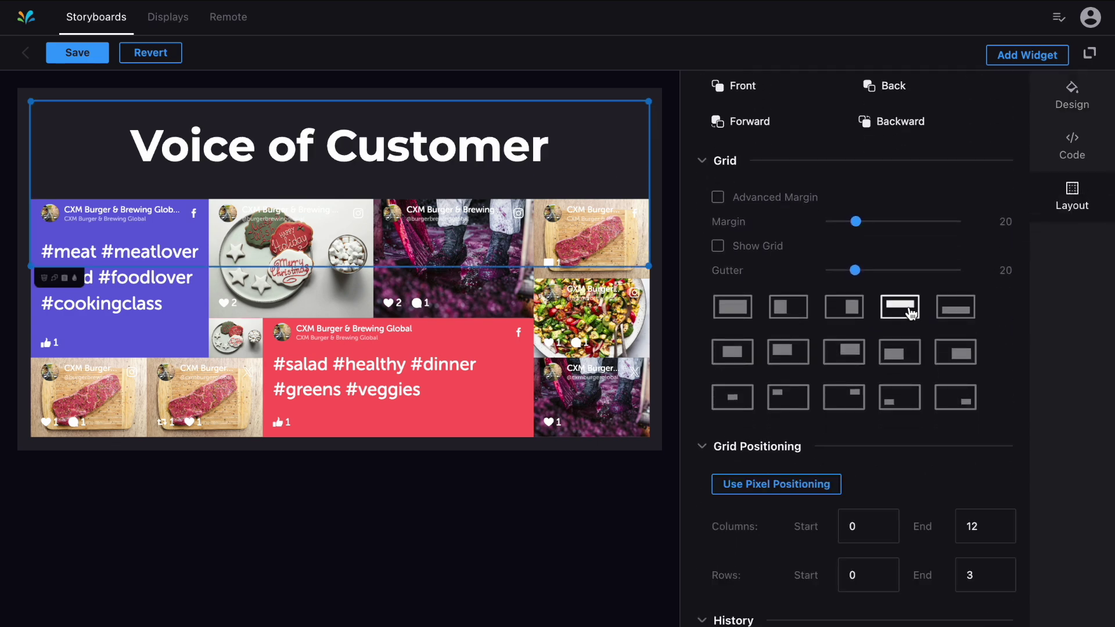
left_click(614, 523)
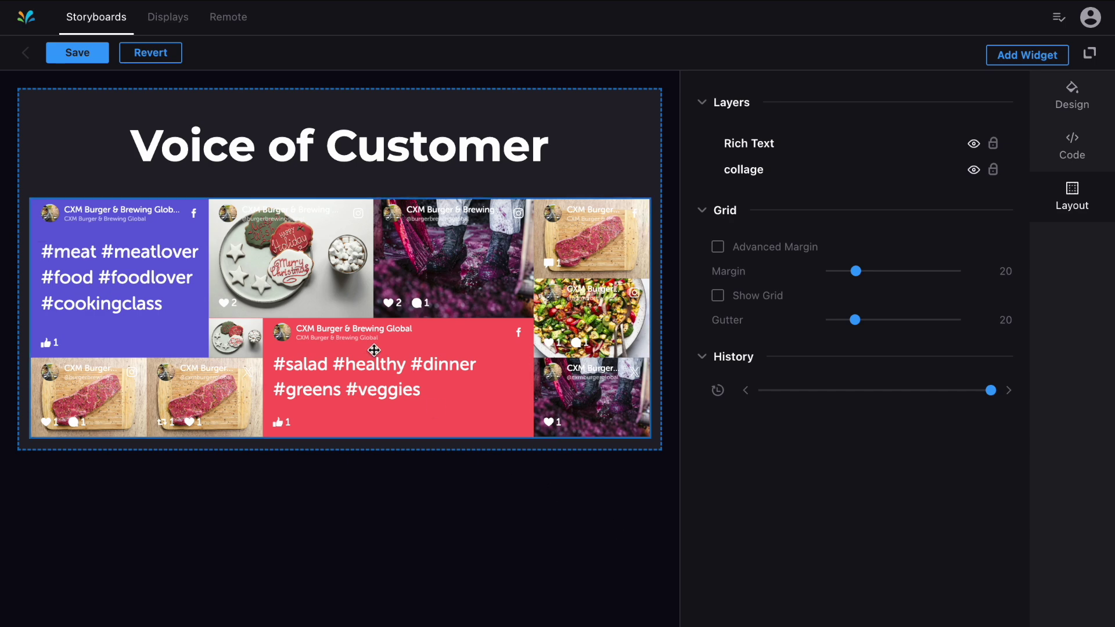
Save the board, go back to London Lobby, and add Scene 2 after Scene 1.
left_click(76, 52)
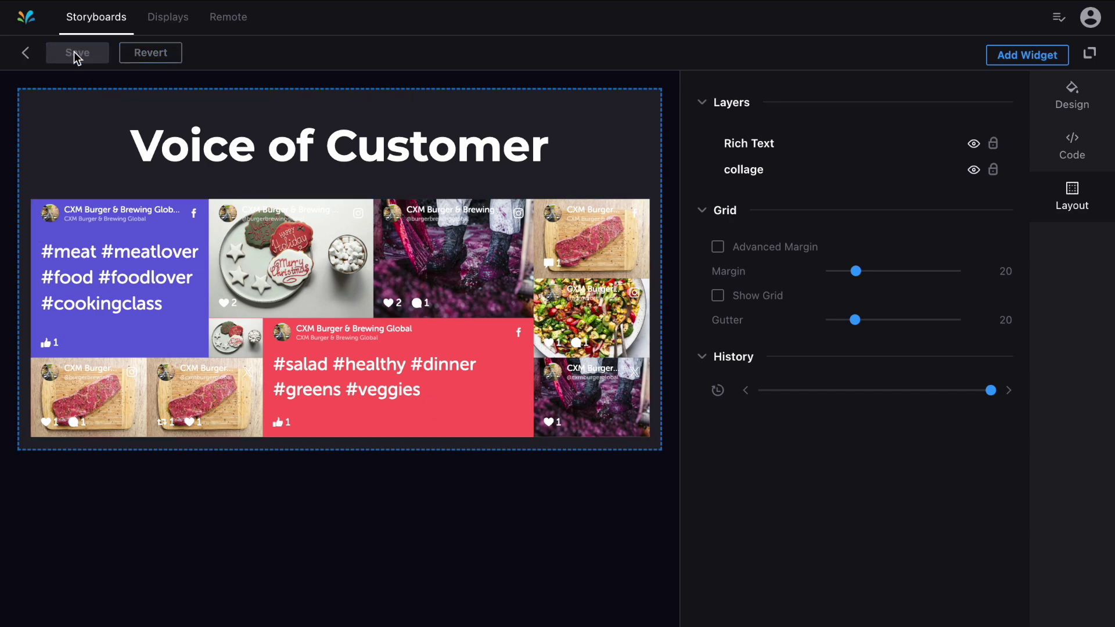
left_click(25, 53)
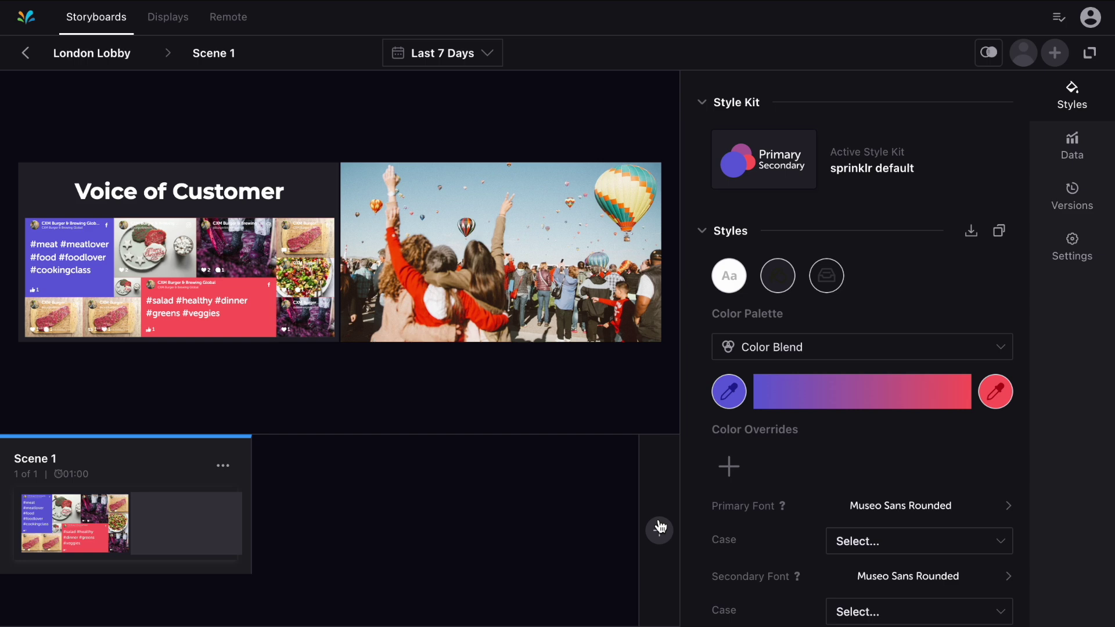
left_click(659, 527)
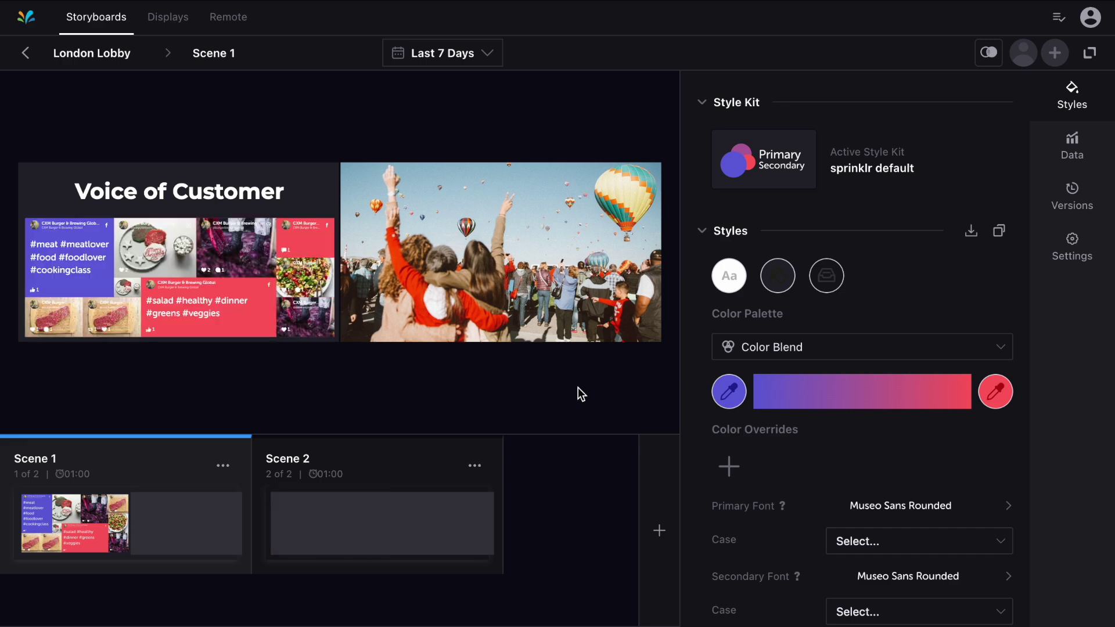
Set up a new display 'London Jan25' of Lobby type as a Two Up display wall.
left_click(165, 24)
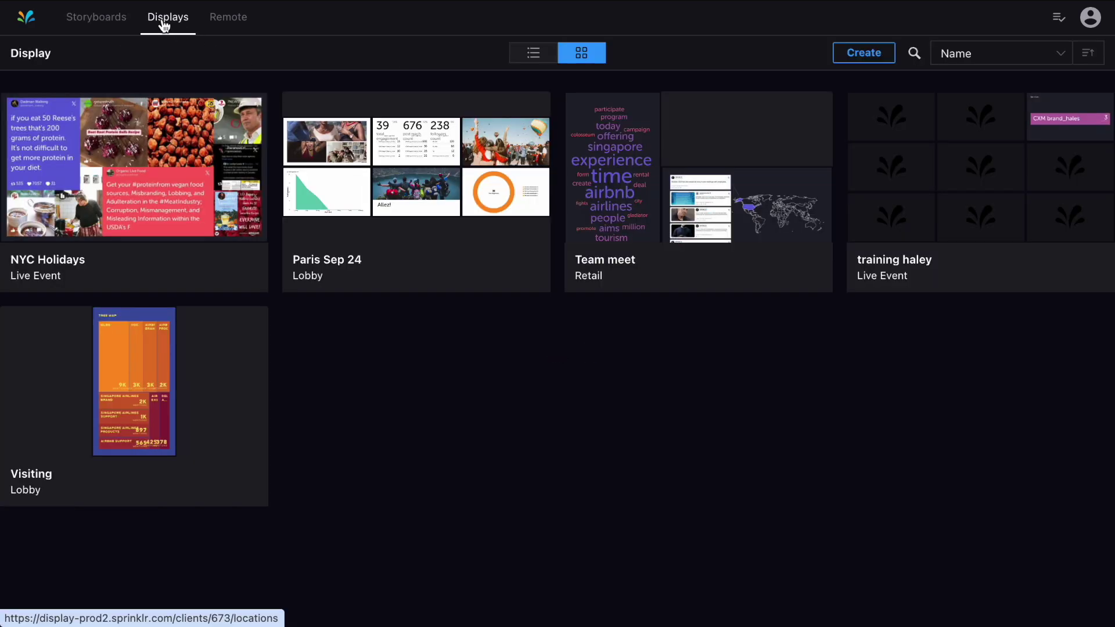
left_click(852, 58)
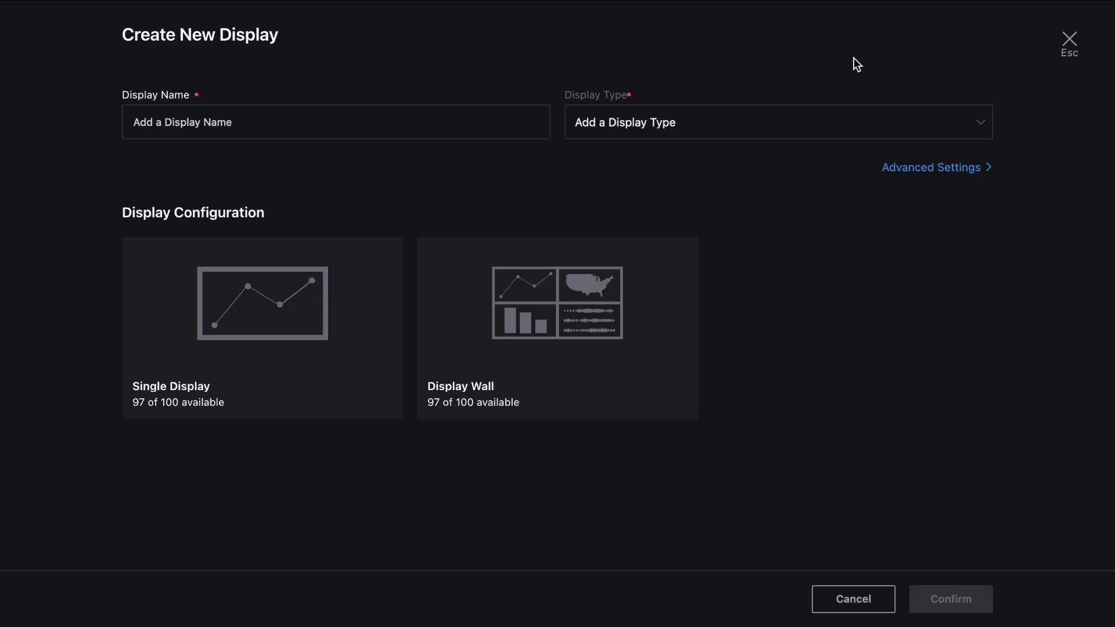
left_click(502, 129)
type("London Jan25")
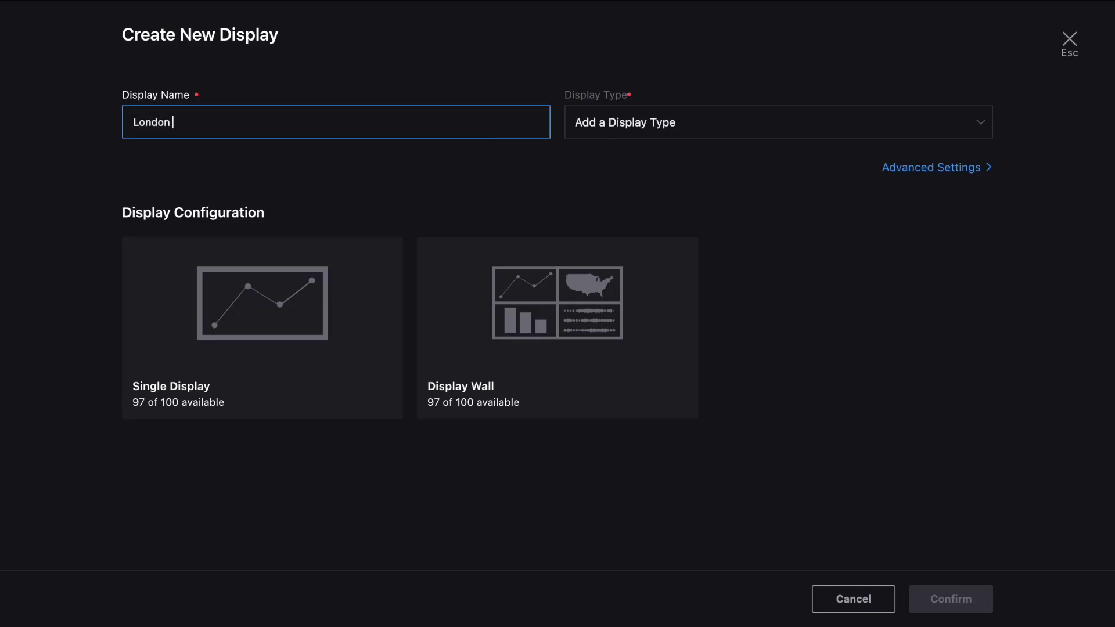
left_click(631, 130)
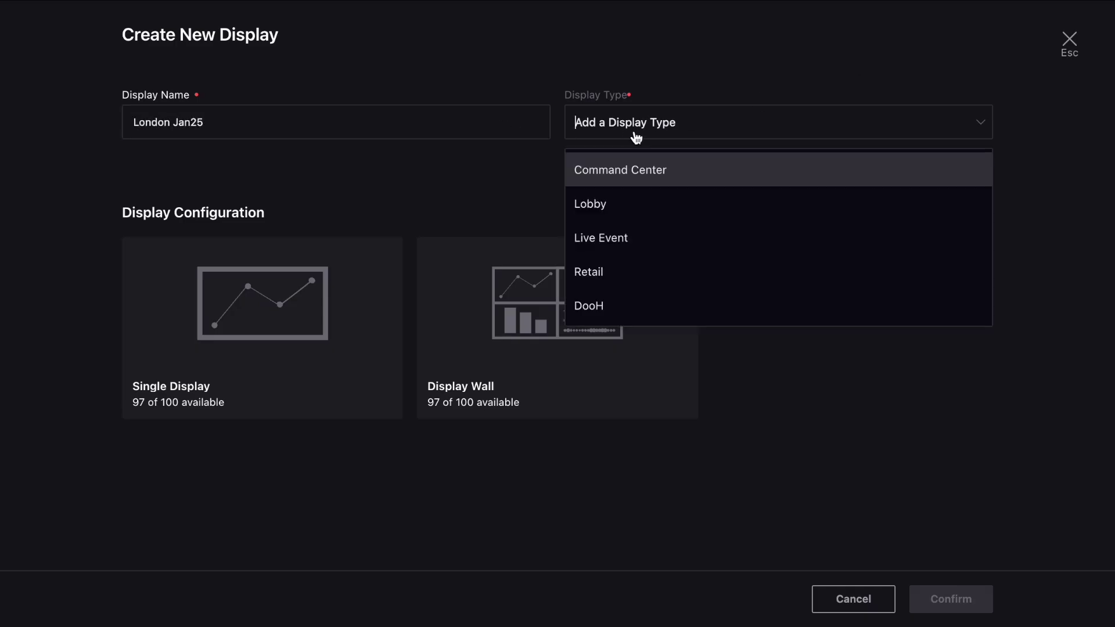
left_click(638, 197)
left_click(602, 299)
scroll(601, 300, "down", 3)
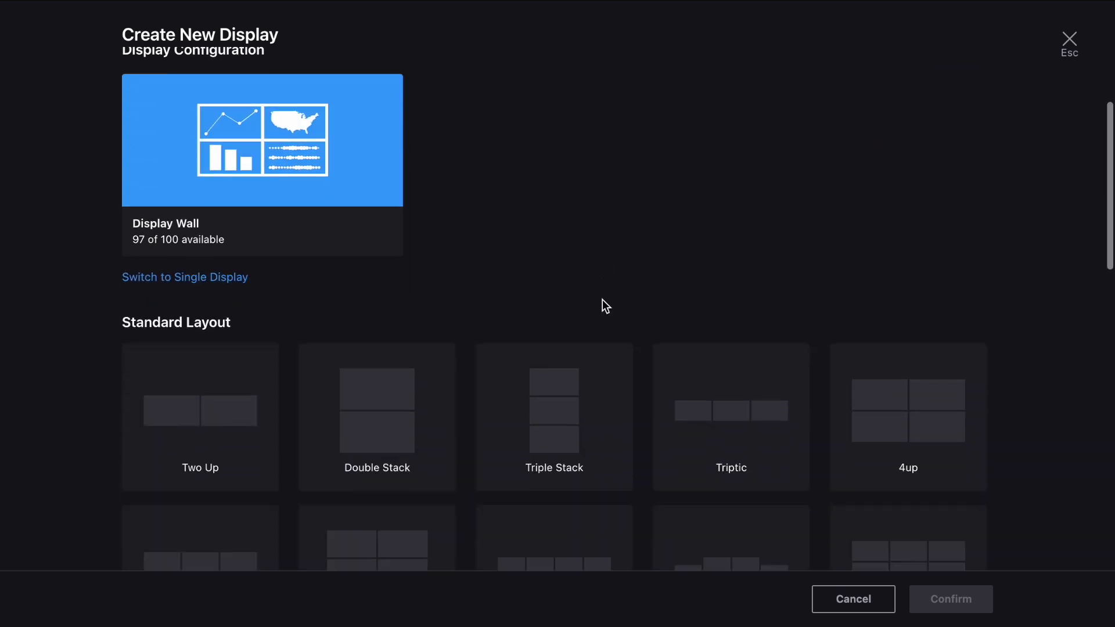
left_click(273, 391)
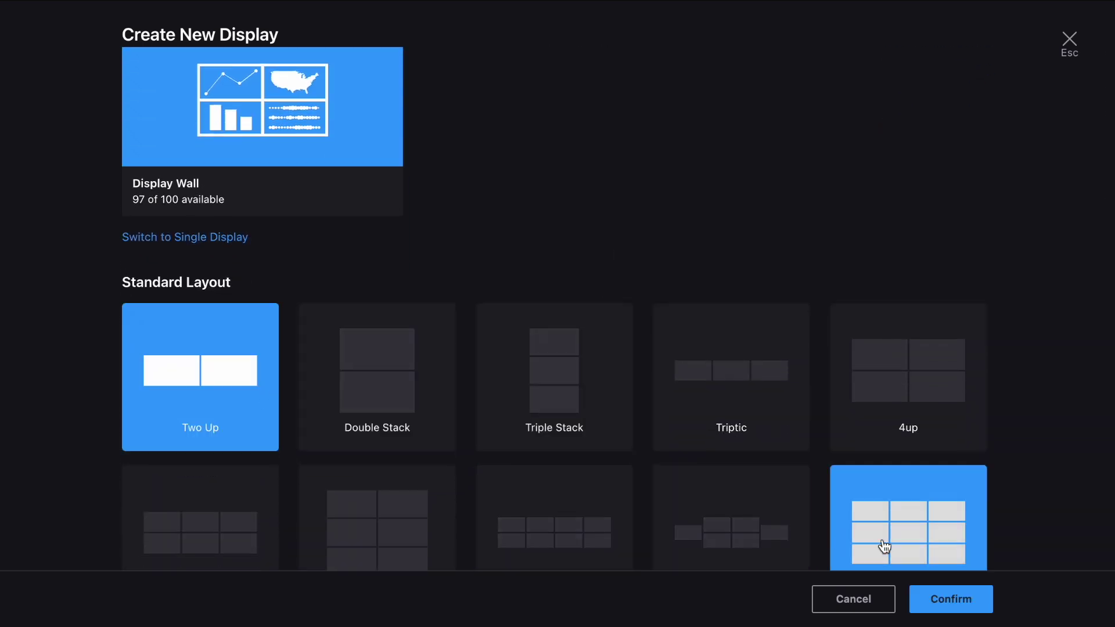
Confirm the London Jan25 display and assign the London Lobby storyboard to it.
left_click(950, 599)
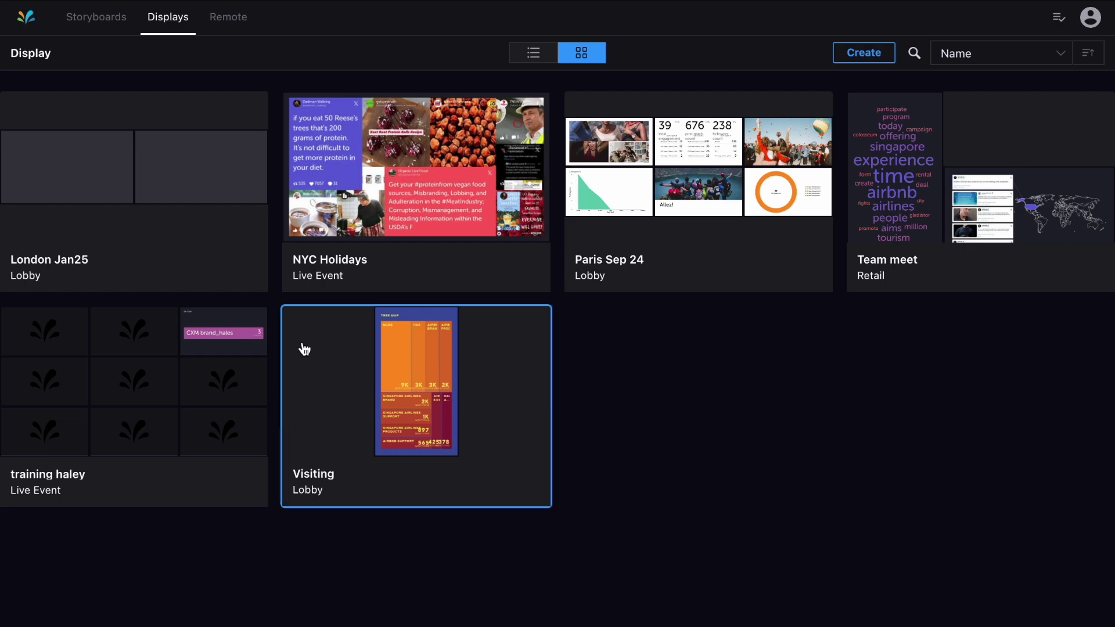
left_click(180, 267)
left_click(778, 342)
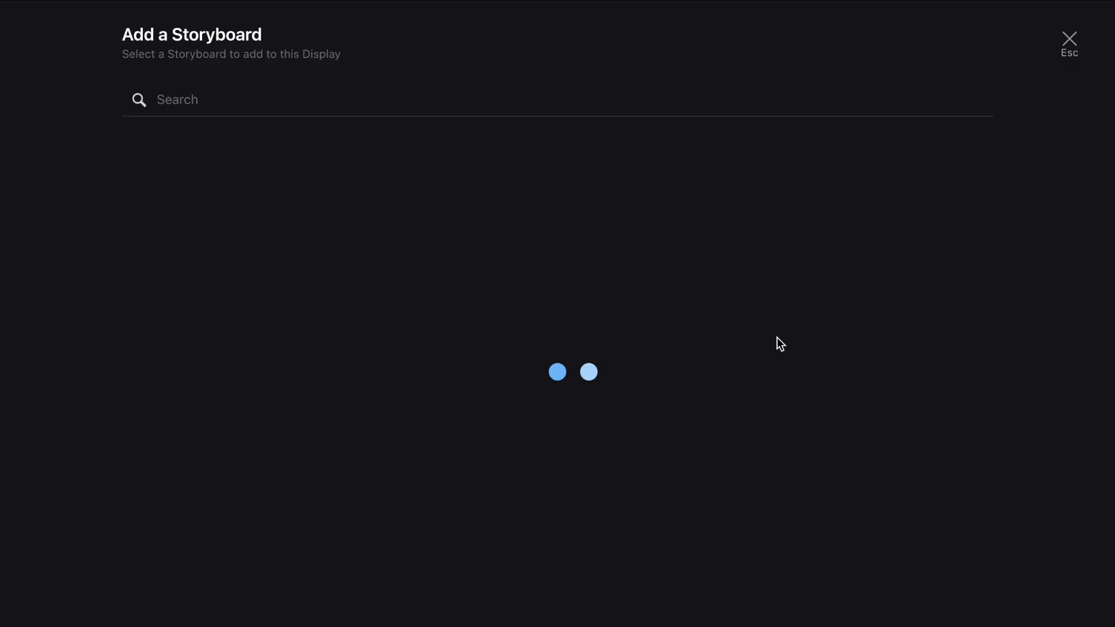
left_click(399, 234)
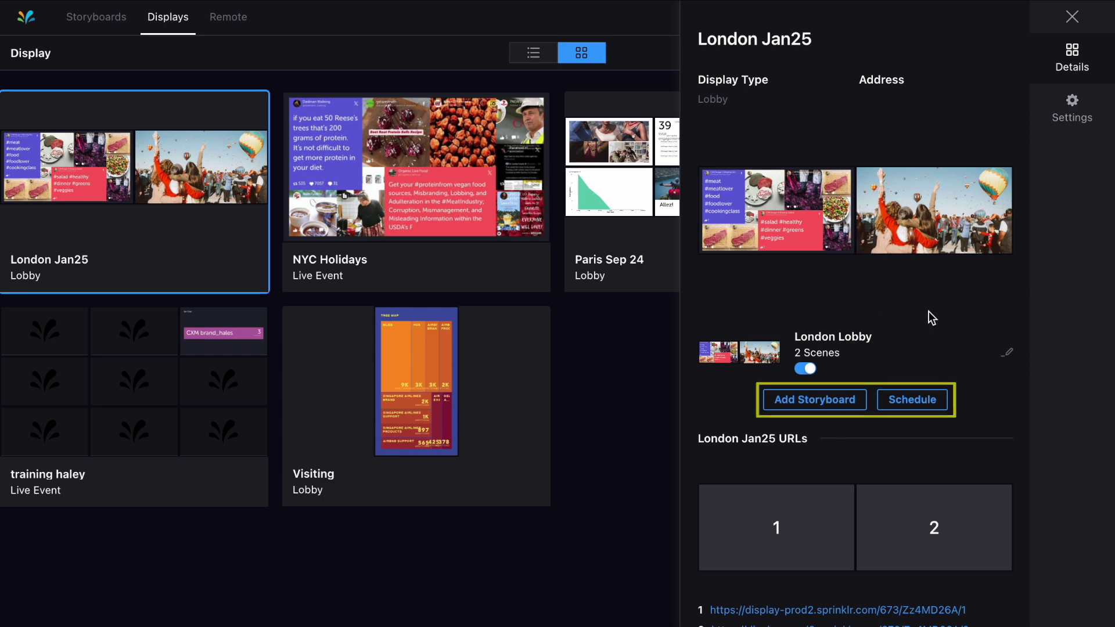
scroll(932, 319, "down", 3)
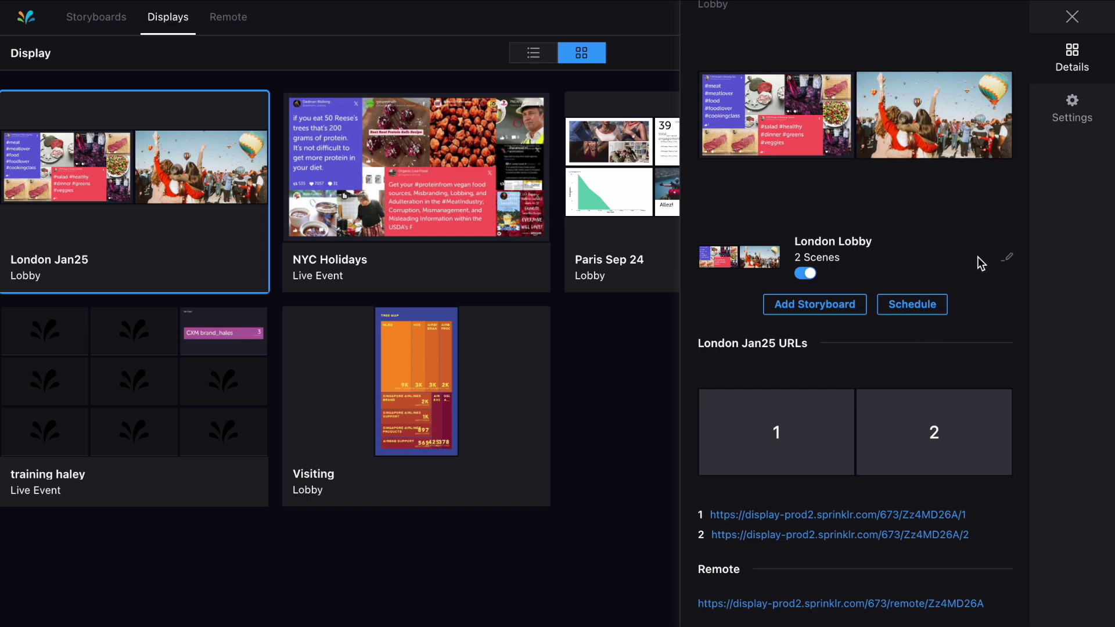
left_click(1068, 135)
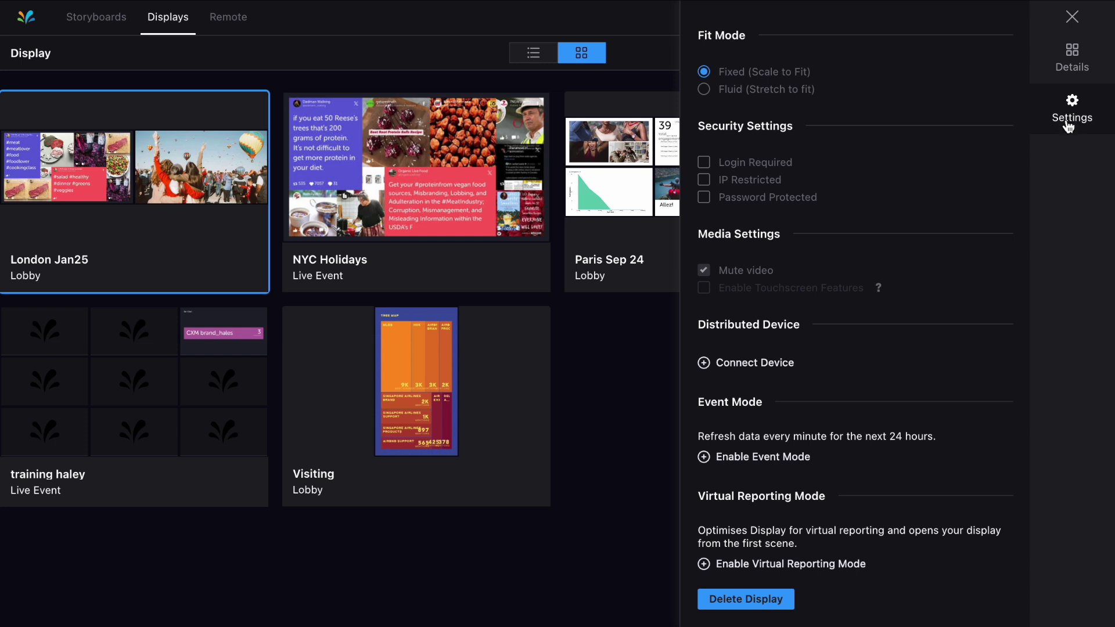
left_click(1070, 78)
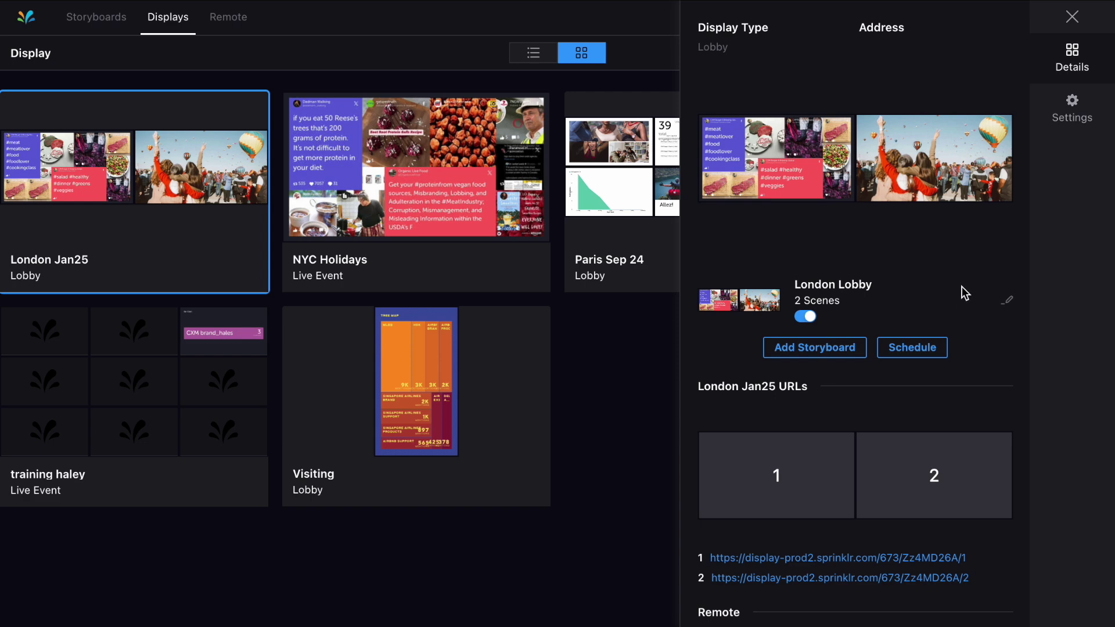
scroll(962, 299, "down", 1)
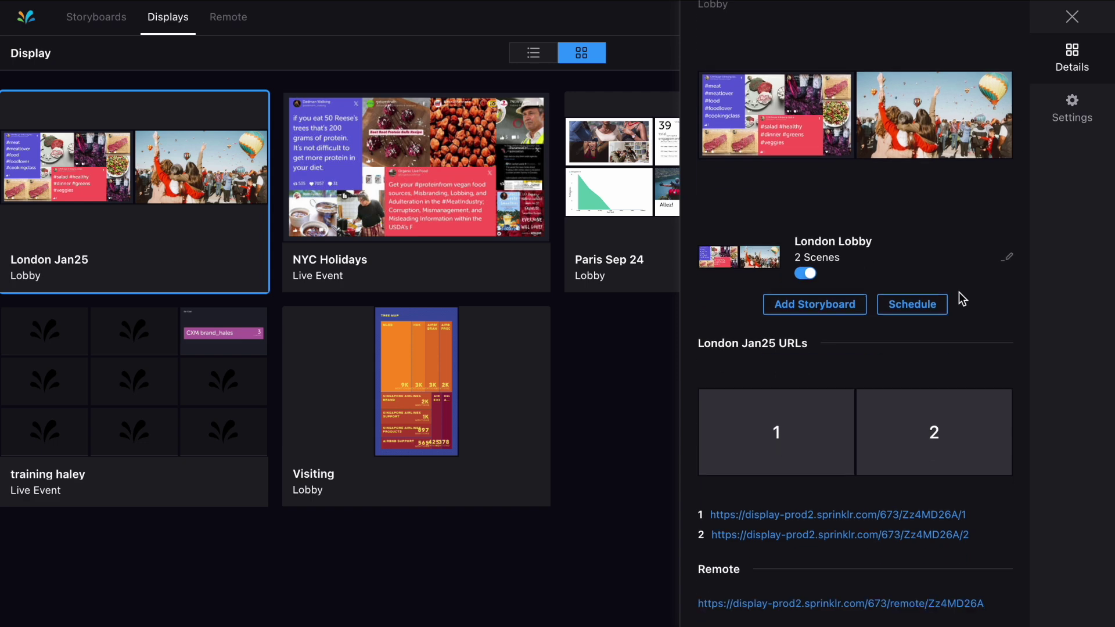
Open London Jan25's remote control and step the display to Scene 2, then back to Scene 1.
left_click(835, 608)
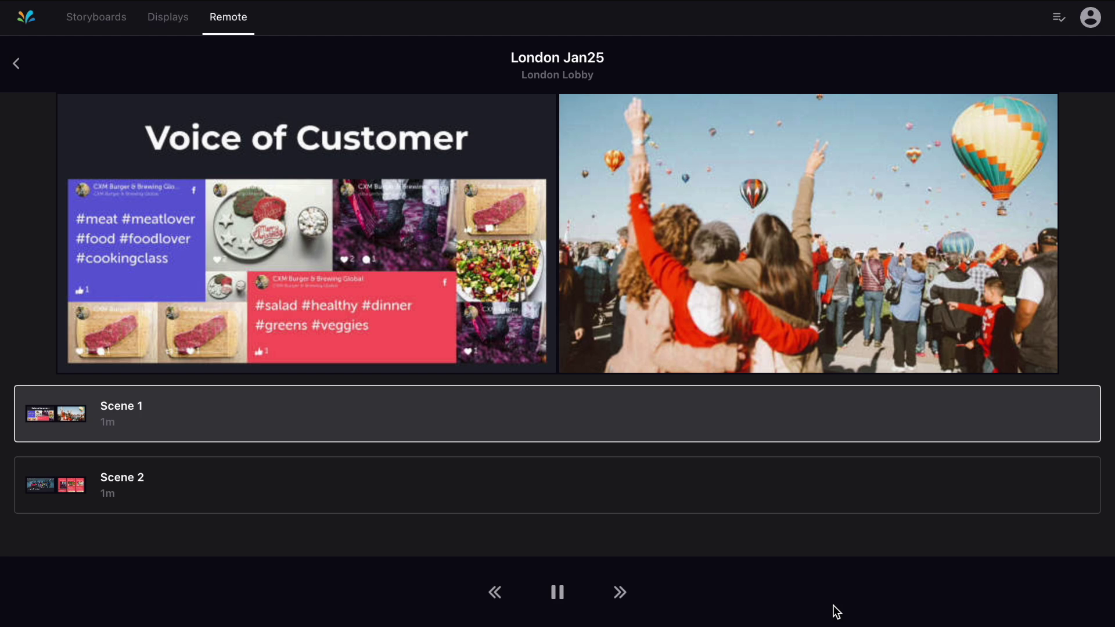
left_click(624, 603)
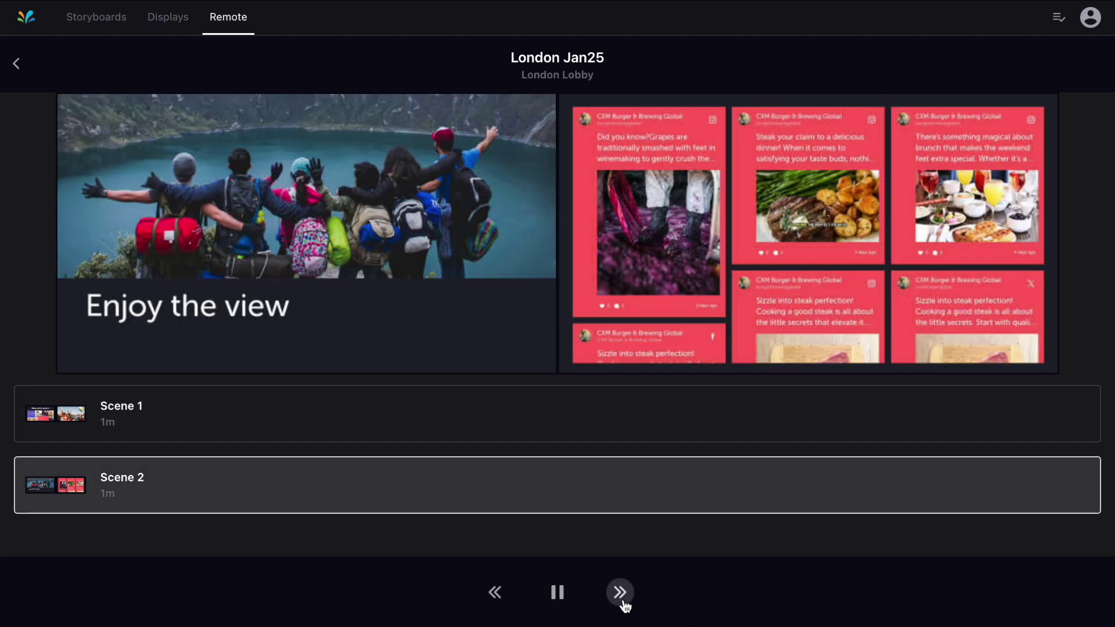
left_click(495, 602)
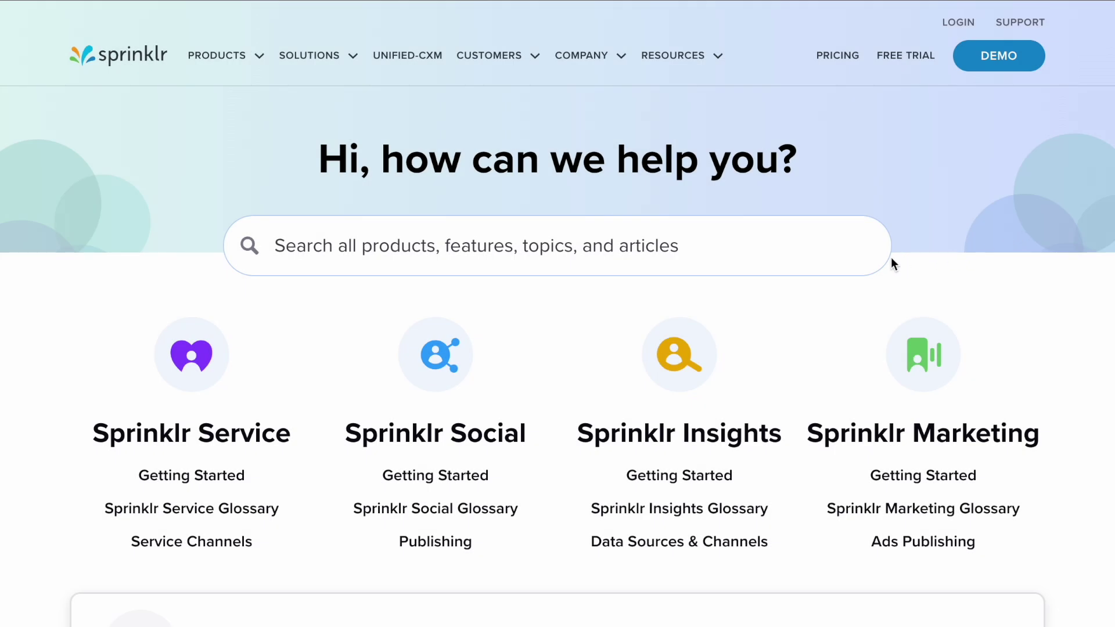
Search the help center for 'displays'.
left_click(786, 255)
type("displays")
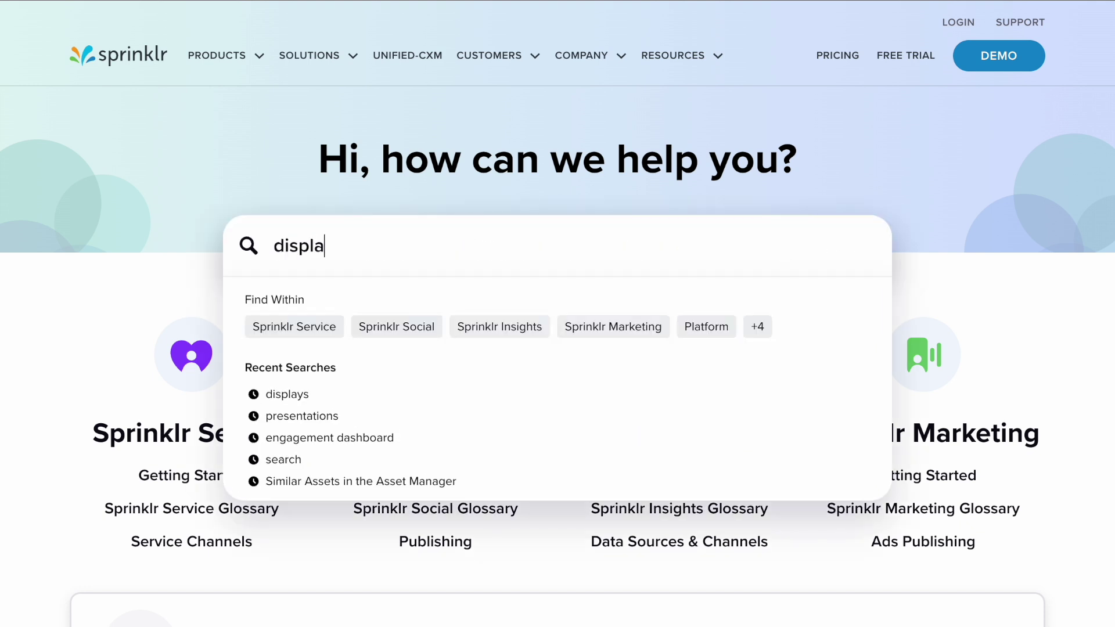